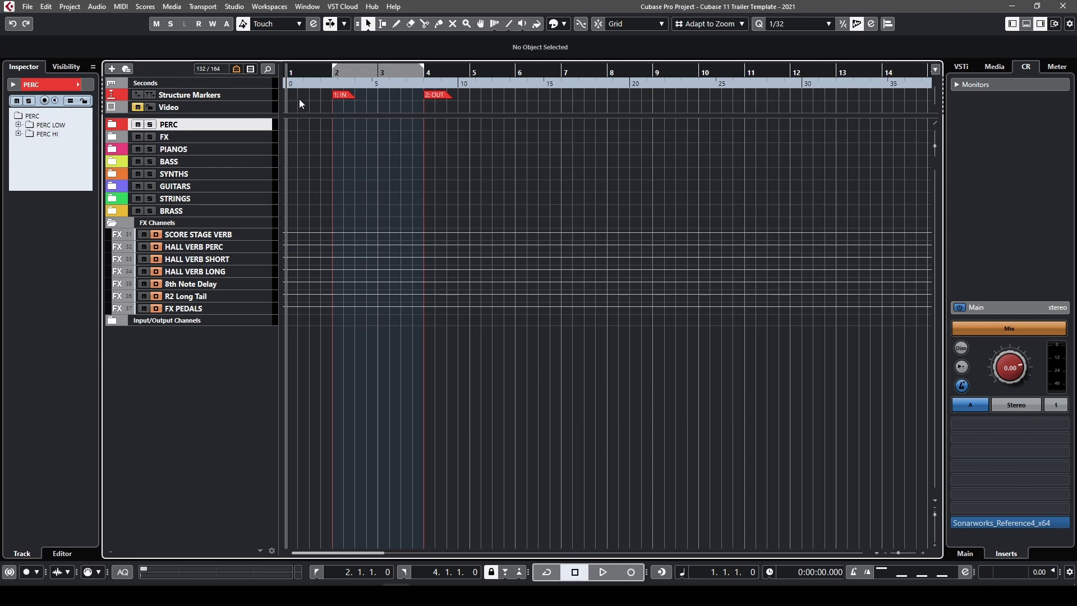
Enlarge the upper section of the divided track list slightly and inspect its Seconds, Structure Markers and Video tracks
{"action": "mouse_move", "coordinate": [248, 115]}
{"action": "left_mouse_down"}
{"action": "mouse_move", "coordinate": [239, 166]}
{"action": "mouse_move", "coordinate": [236, 120]}
{"action": "left_mouse_up"}
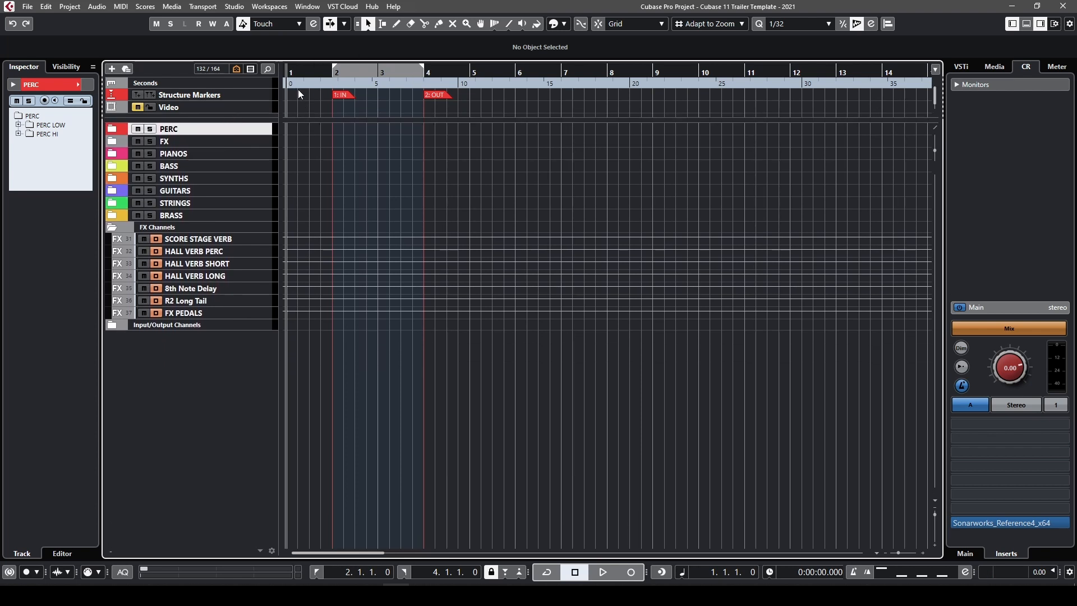
{"action": "left_click", "coordinate": [186, 86]}
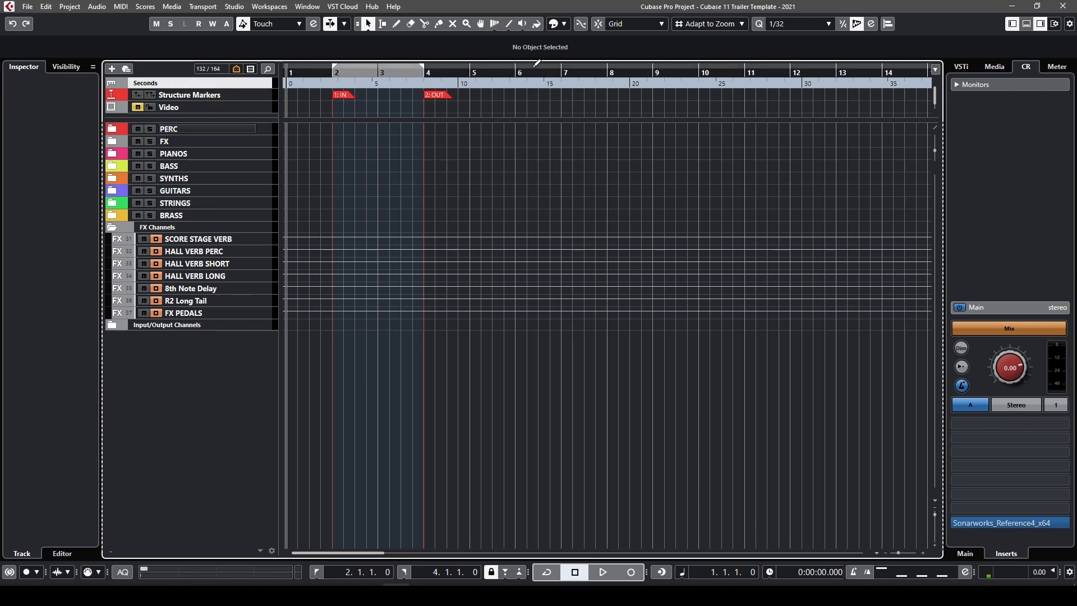
{"action": "left_click", "coordinate": [244, 97]}
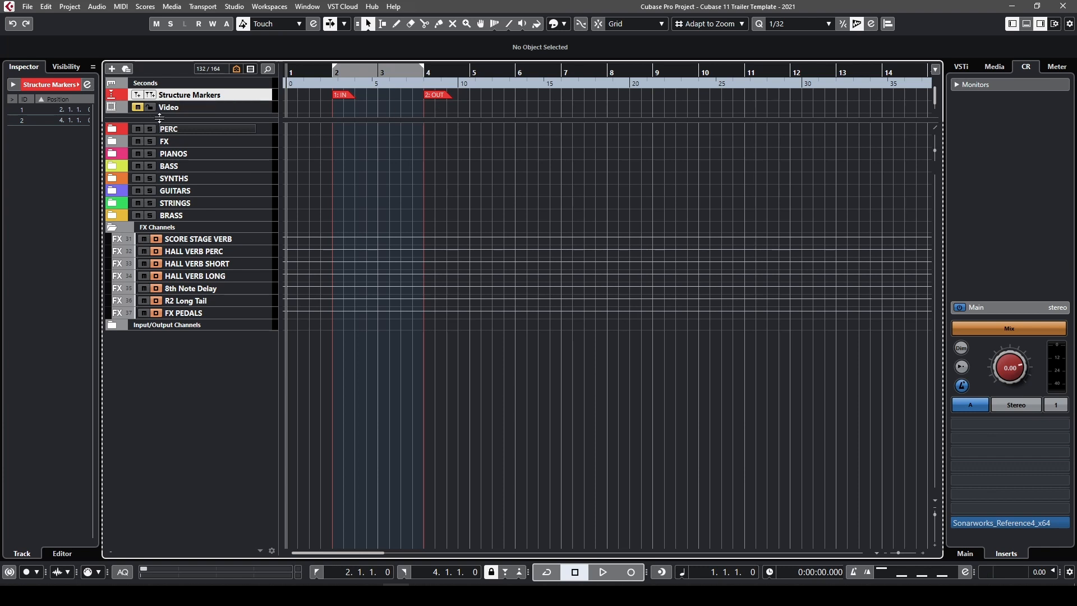
{"action": "left_click", "coordinate": [219, 108]}
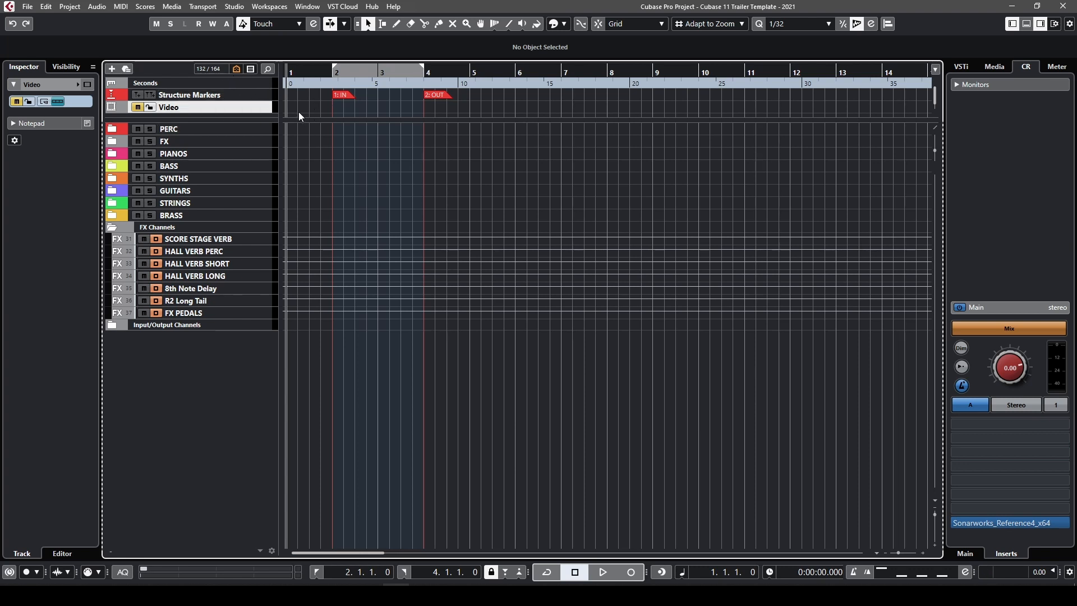
Look through the PERC, FX, PIANOS and BASS folder tracks, ending with PERC selected
{"action": "left_click", "coordinate": [197, 130]}
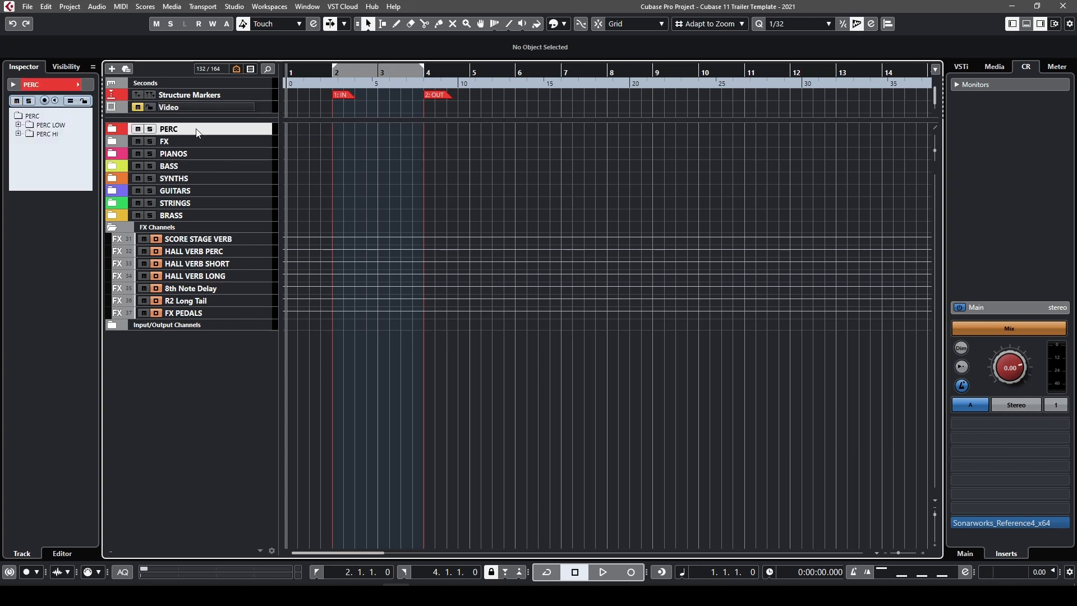
{"action": "left_click", "coordinate": [193, 139]}
{"action": "left_click", "coordinate": [206, 155]}
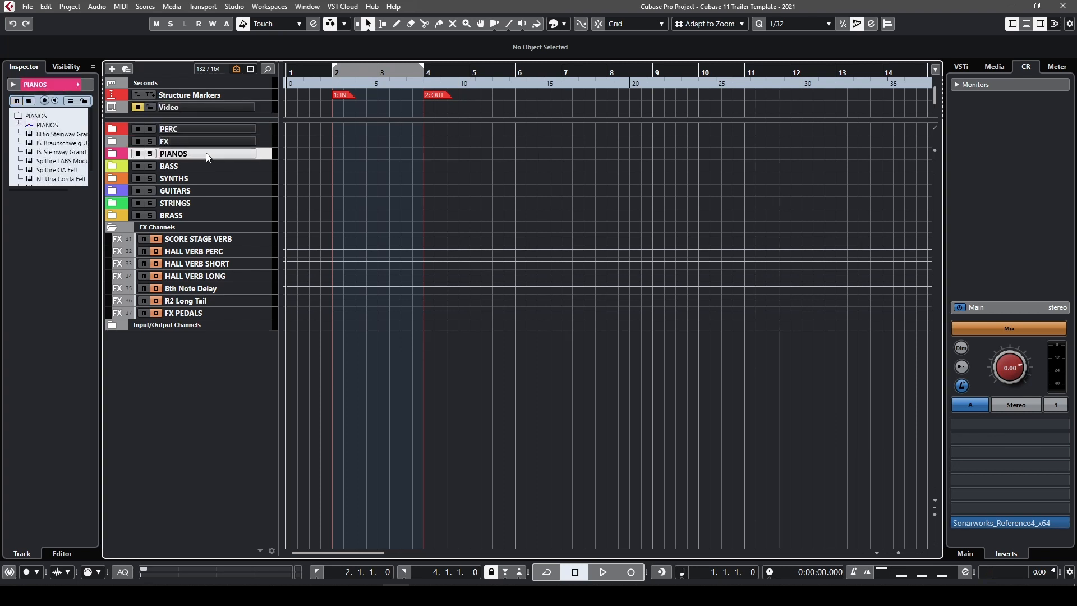
{"action": "left_click", "coordinate": [207, 162]}
{"action": "left_click", "coordinate": [196, 129]}
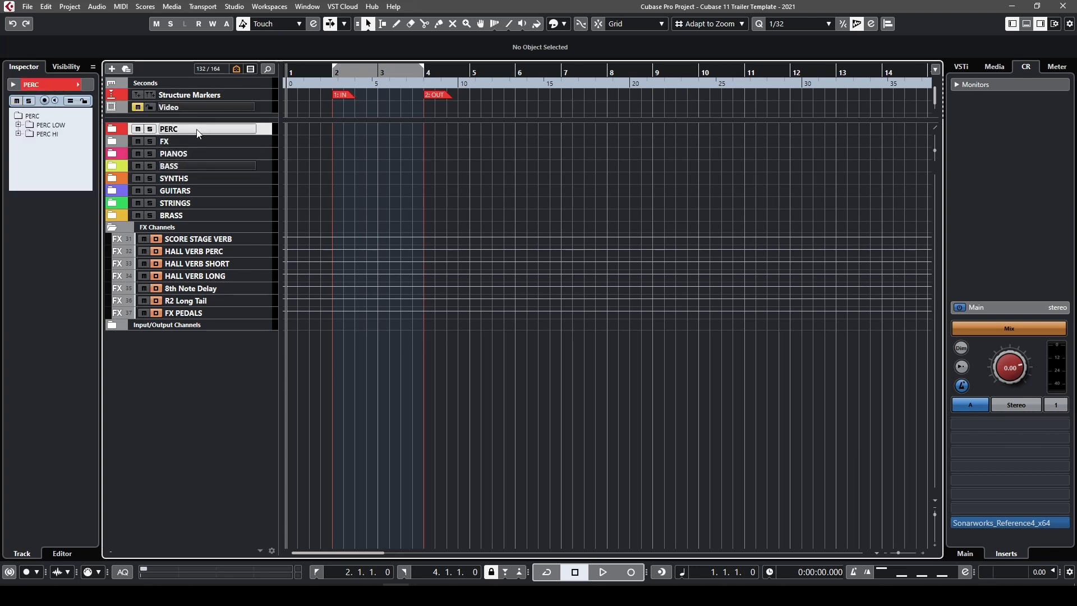
Expand the PERC folder, inspect its subfolders and the PERC LOW group channel, and collapse the folder again
{"action": "left_click", "coordinate": [114, 129]}
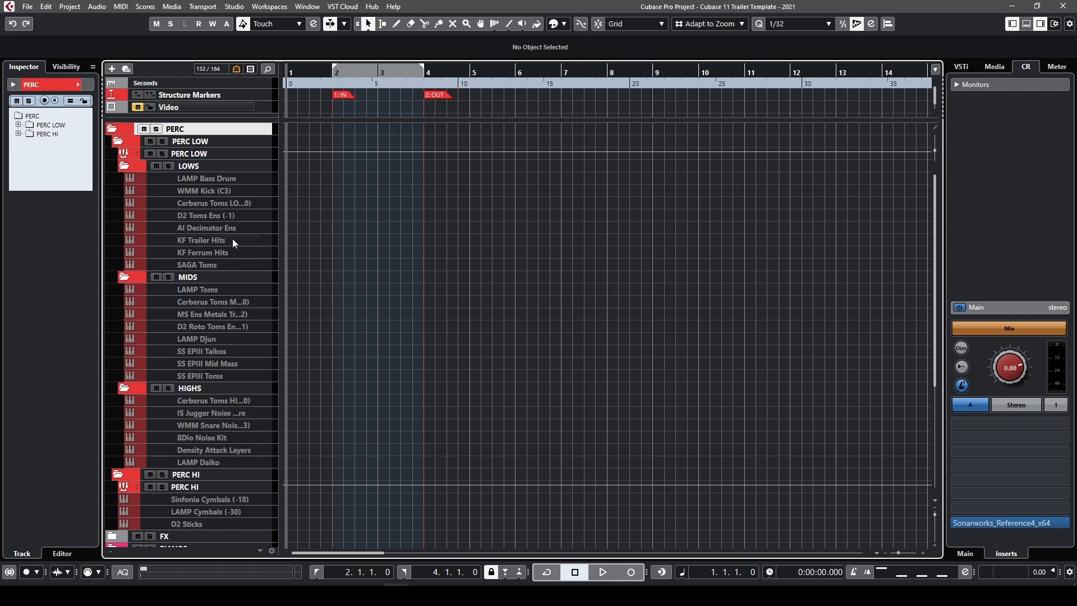
{"action": "left_click", "coordinate": [186, 154]}
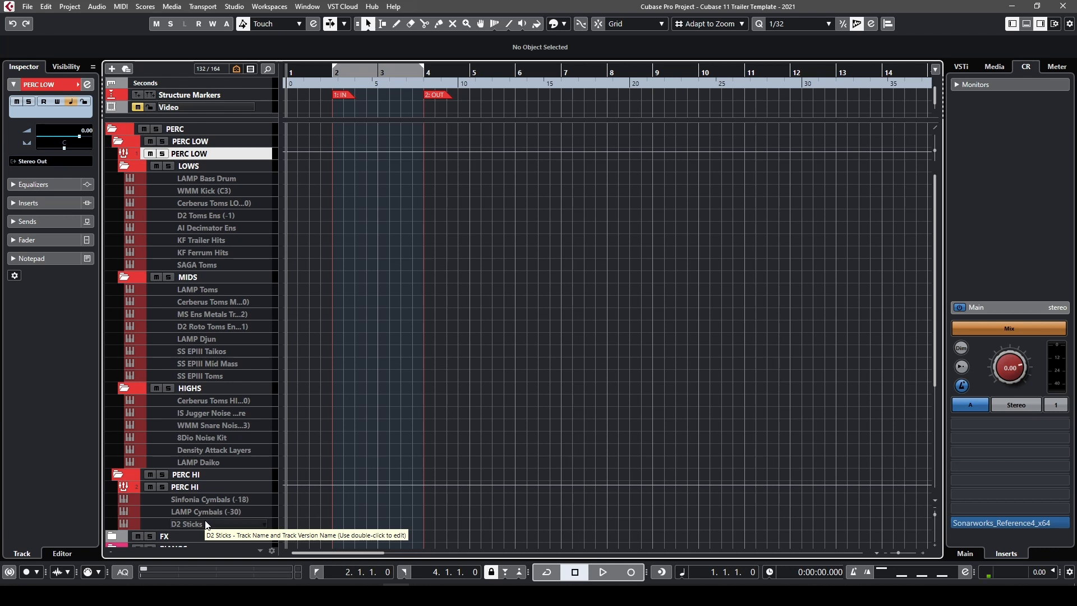
{"action": "left_click", "coordinate": [113, 130]}
Expand the FX folder and inspect the FX HITS, FX RISERS and FX SOUND DESIGN group channels
{"action": "left_click", "coordinate": [112, 141]}
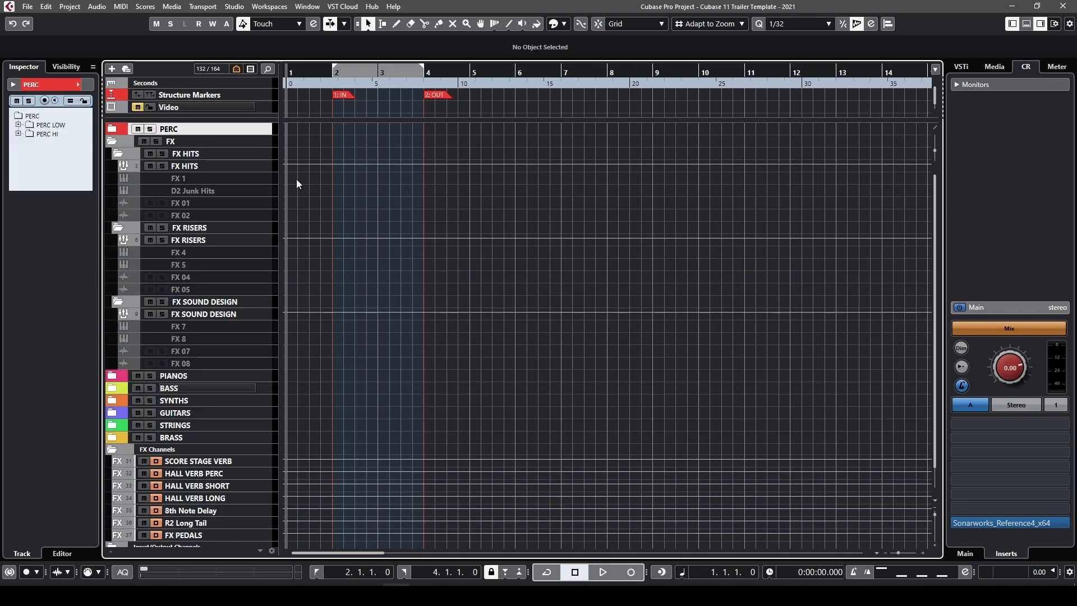
{"action": "left_click", "coordinate": [188, 168]}
{"action": "left_click", "coordinate": [191, 242]}
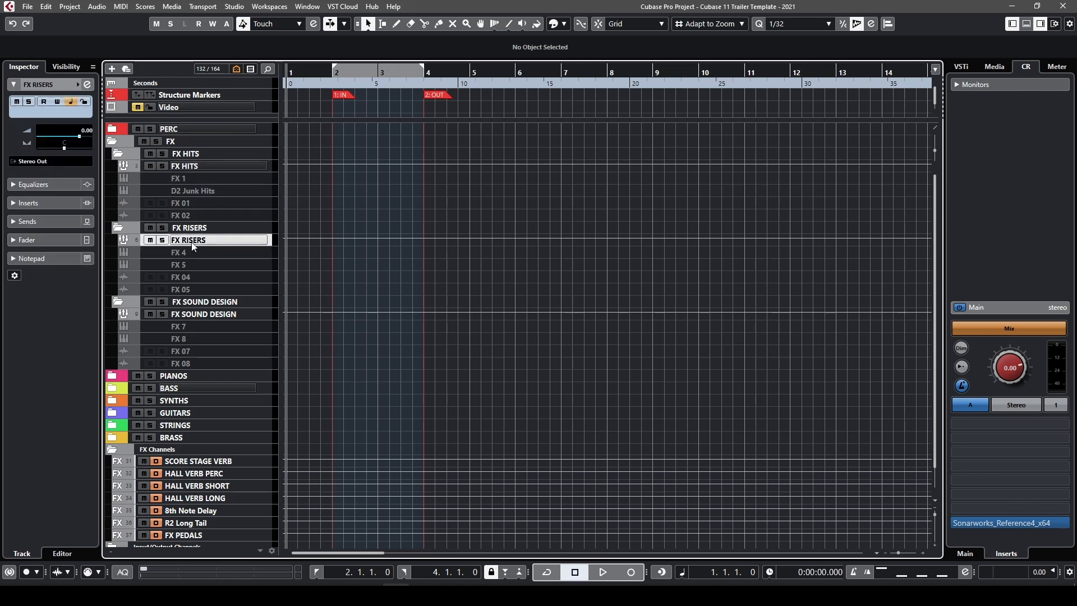
{"action": "left_click", "coordinate": [186, 315]}
{"action": "left_click", "coordinate": [188, 241]}
{"action": "left_click", "coordinate": [202, 167]}
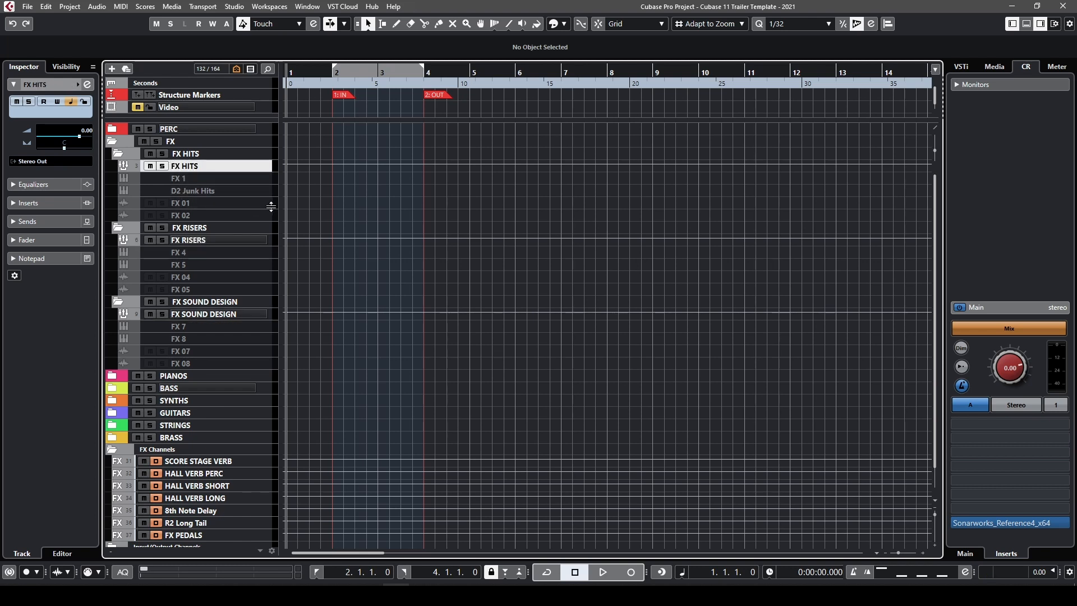
Inspect the D2 Junk Hits, FX 7 and FX 8 instrument tracks within the FX folder
{"action": "left_click", "coordinate": [206, 190]}
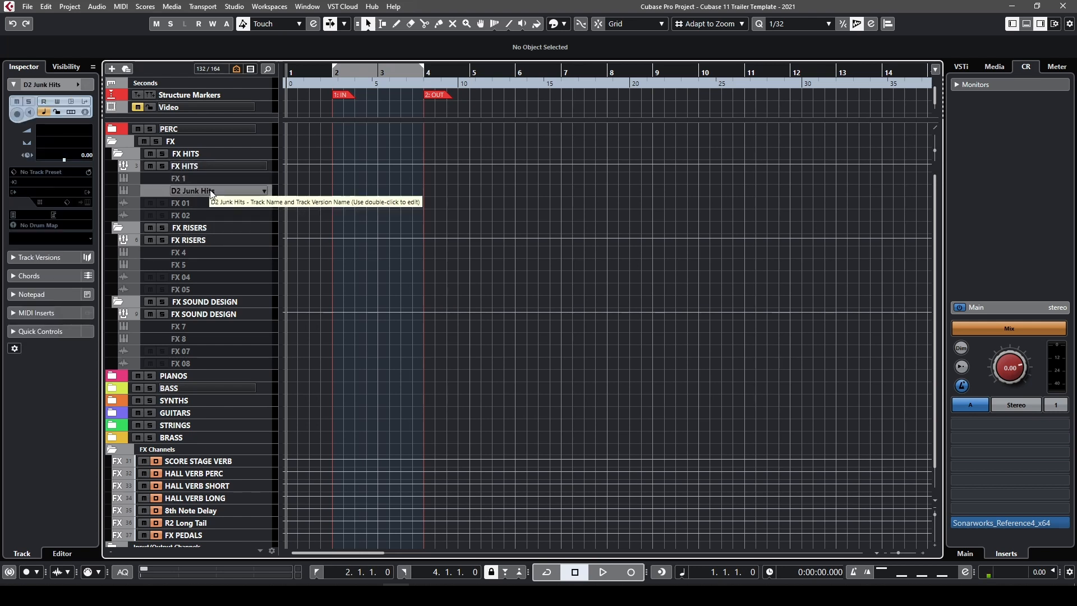
{"action": "left_click", "coordinate": [204, 323]}
{"action": "left_click", "coordinate": [202, 342]}
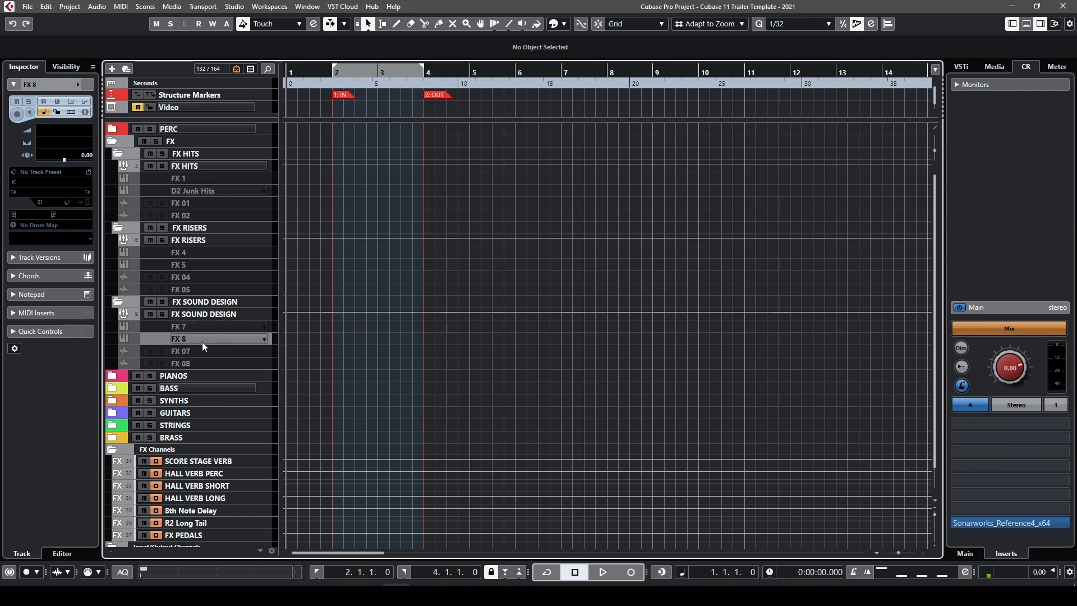
{"action": "left_click", "coordinate": [207, 326]}
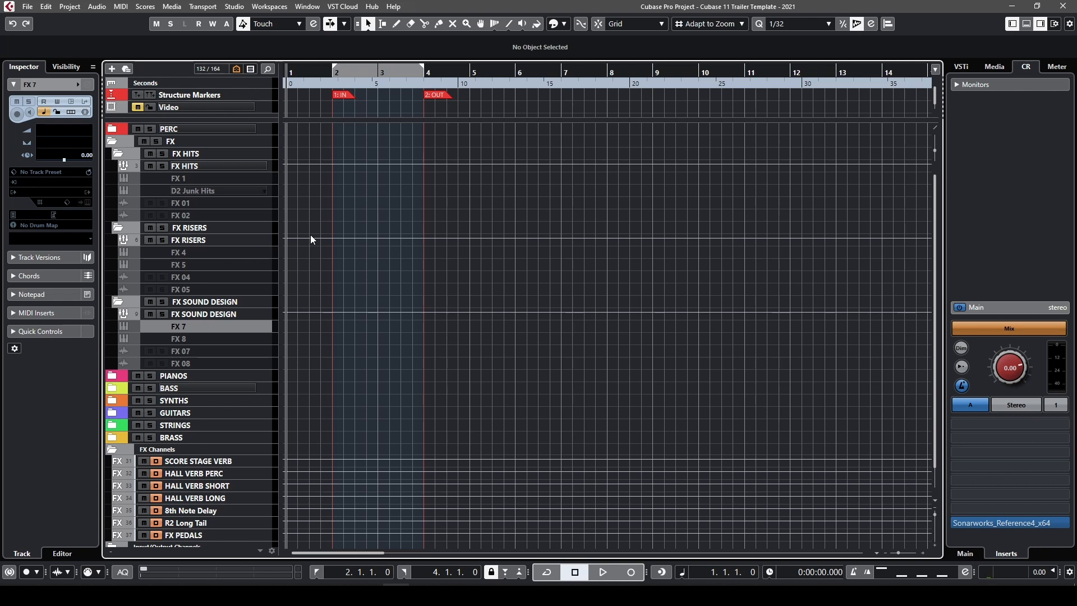
Review the routing of the FX HITS, FX RISERS and FX SOUND DESIGN groups again, and collapse the FX folder
{"action": "left_click", "coordinate": [218, 170]}
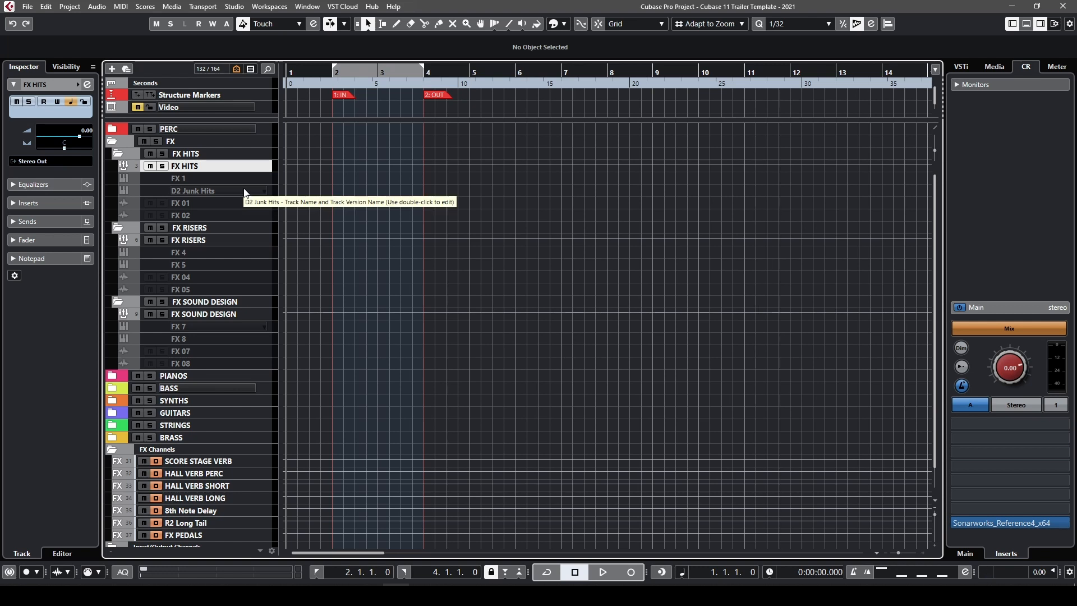
{"action": "left_click", "coordinate": [221, 242]}
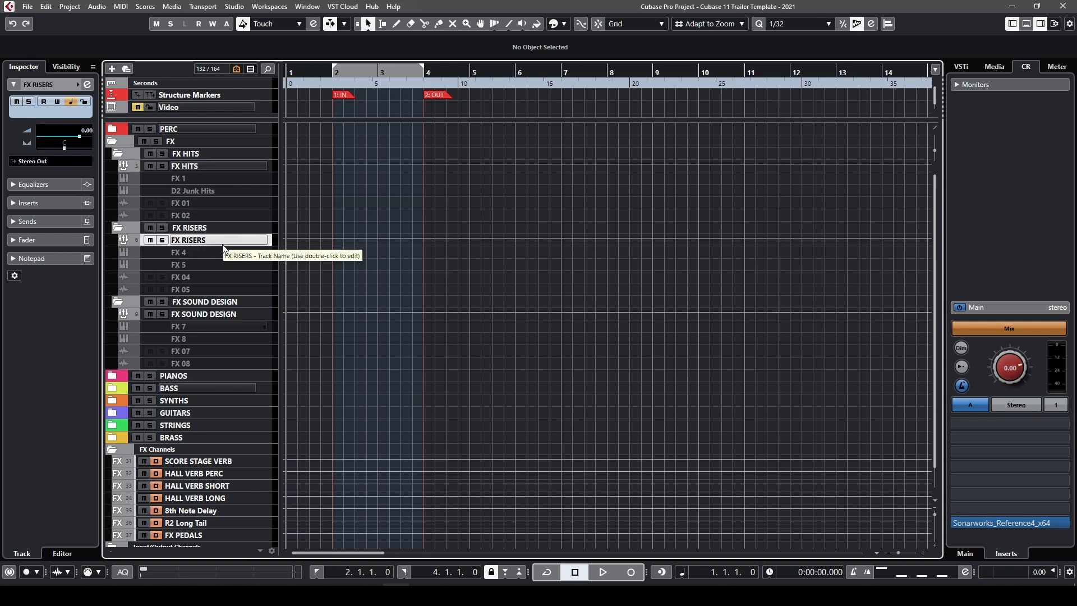
{"action": "left_click", "coordinate": [224, 317]}
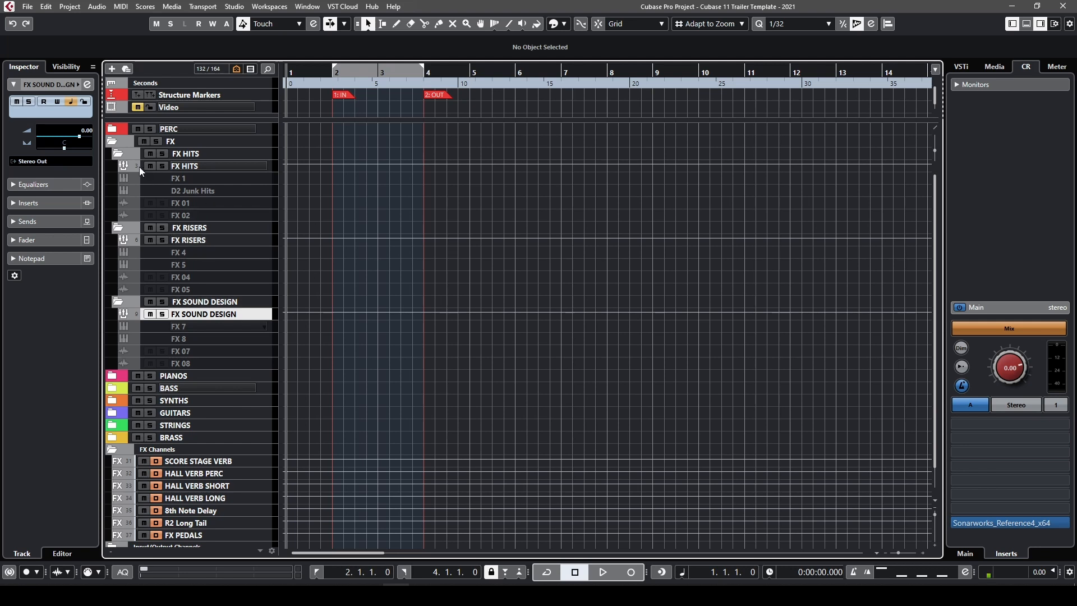
{"action": "left_click", "coordinate": [113, 142]}
Expand the PIANOS folder, inspect the 8Dio Steinway Grand, IS-Braunschweig Upright and IS-Steinway Grand tracks, and collapse the folder
{"action": "left_click", "coordinate": [113, 153]}
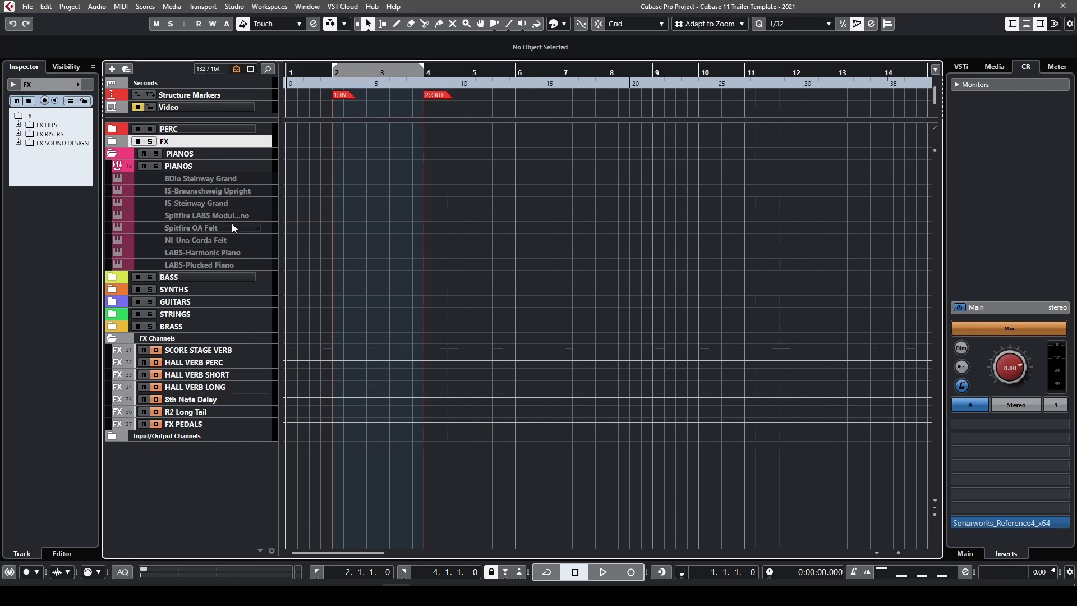
{"action": "left_click", "coordinate": [205, 177]}
{"action": "left_click", "coordinate": [211, 190]}
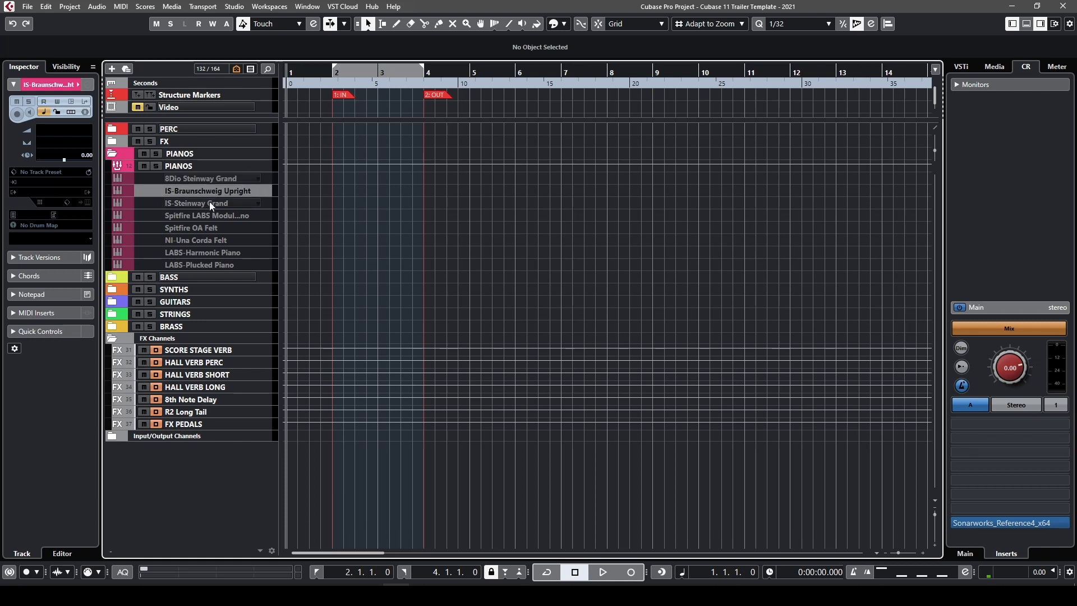
{"action": "left_click", "coordinate": [210, 202]}
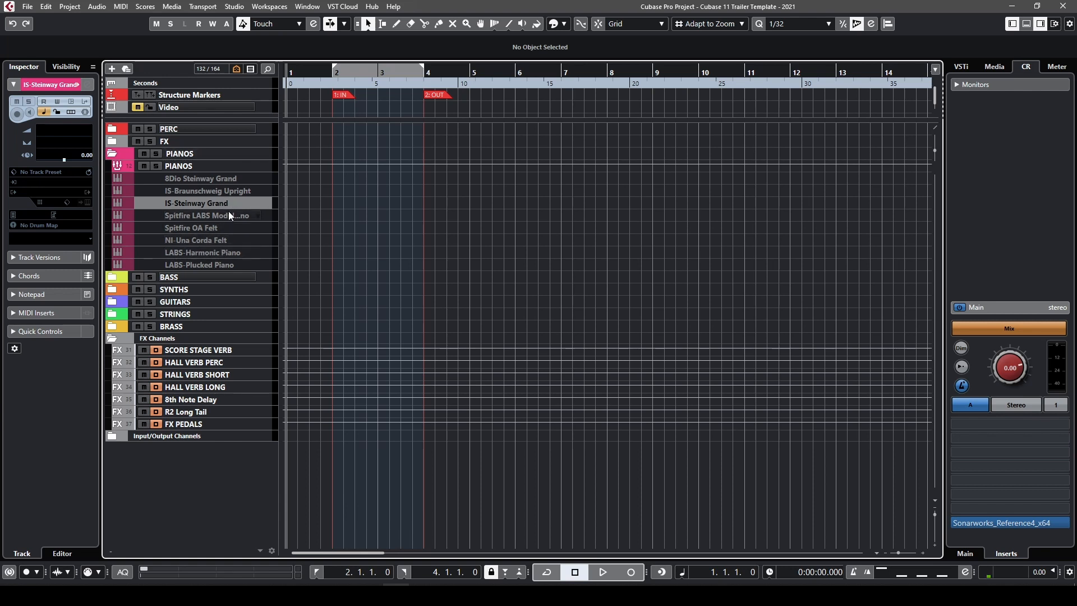
{"action": "left_click", "coordinate": [111, 154]}
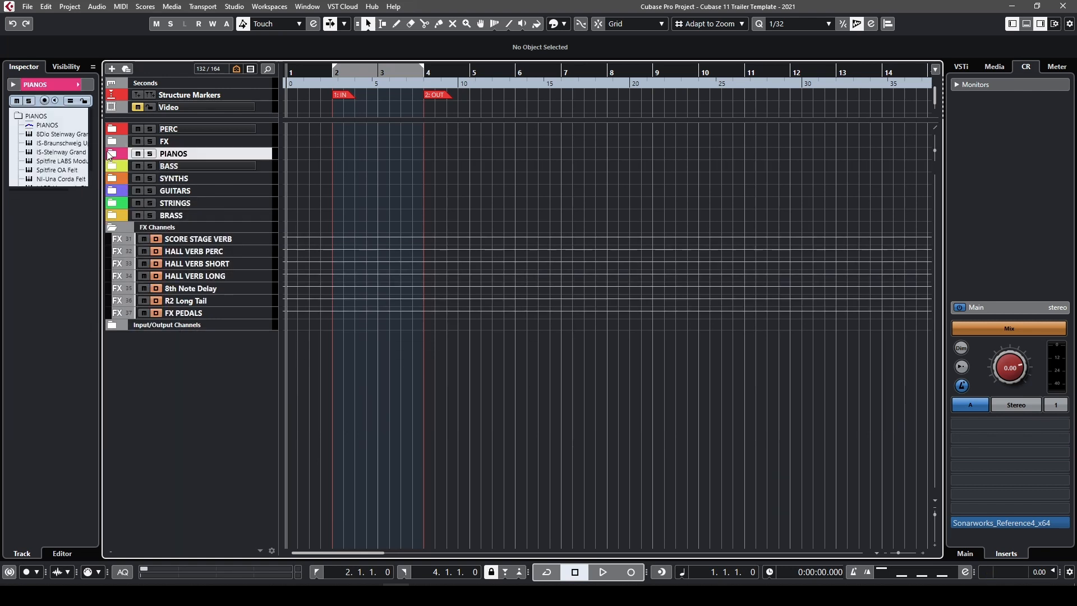
Expand the BASS folder, inspect the ELECTRIC BASS audio track, and collapse the folder
{"action": "left_click", "coordinate": [113, 166]}
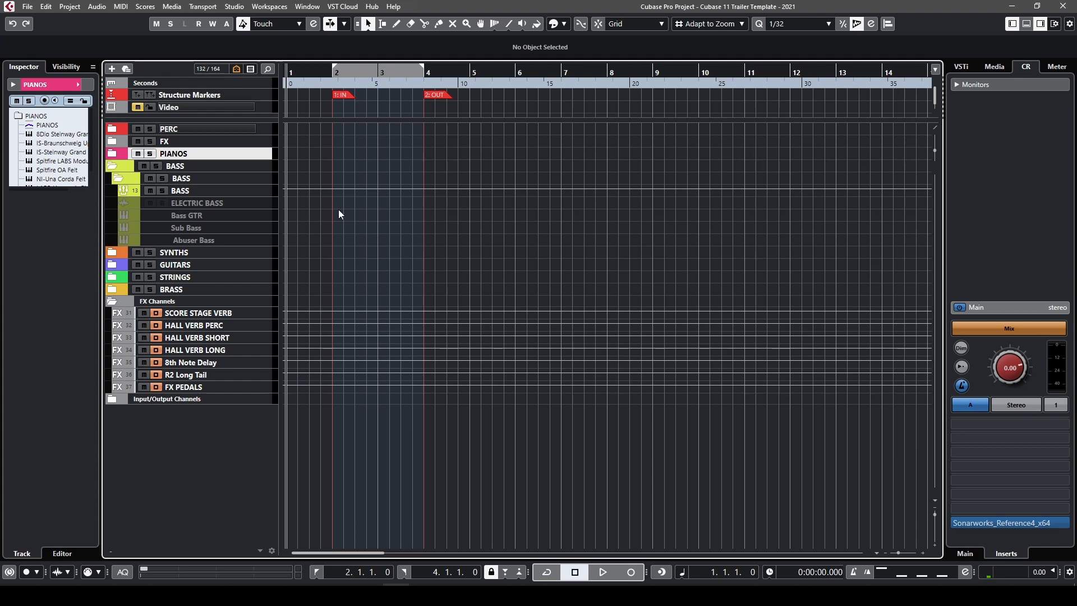
{"action": "left_click", "coordinate": [234, 204]}
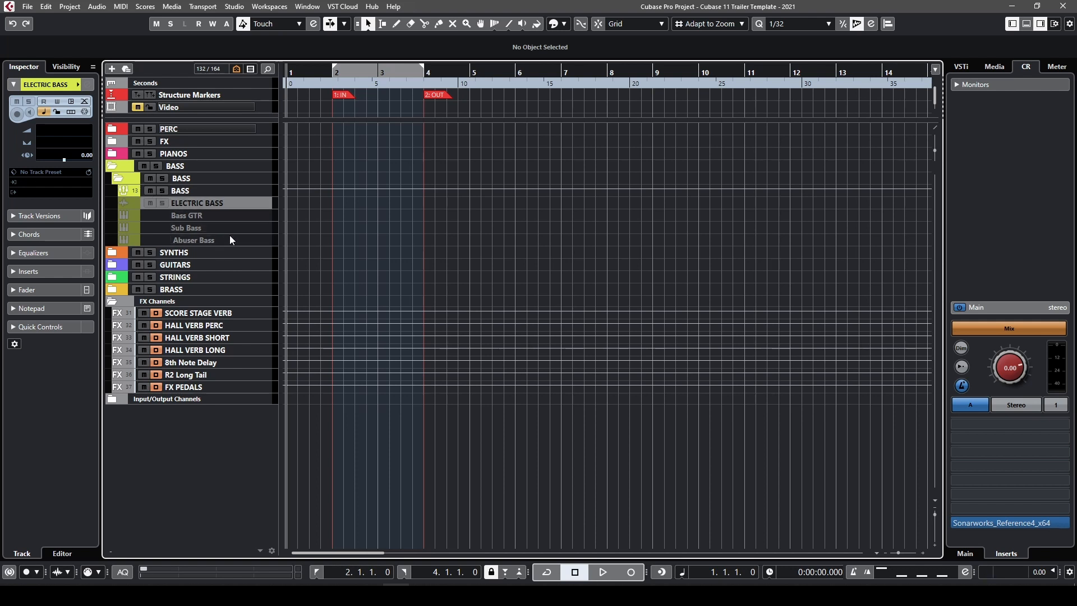
{"action": "left_click", "coordinate": [113, 167]}
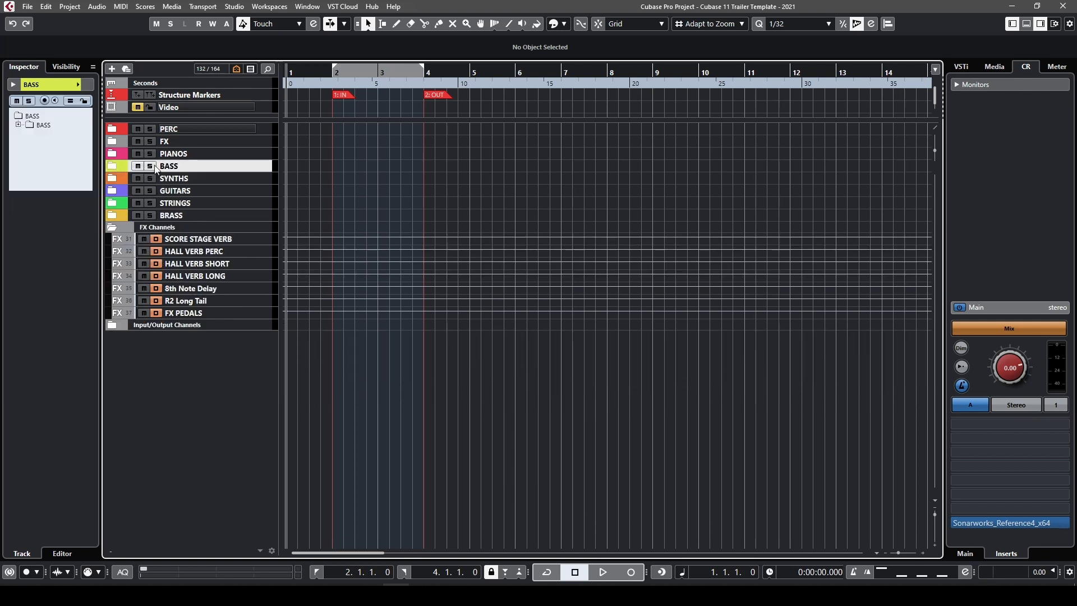
Expand the SYNTHS folder, inspect the SYNTHS LONG and SYNTHS SHORT groups with their Kontakt and SE-02 01 tracks, and collapse it
{"action": "left_click", "coordinate": [113, 178]}
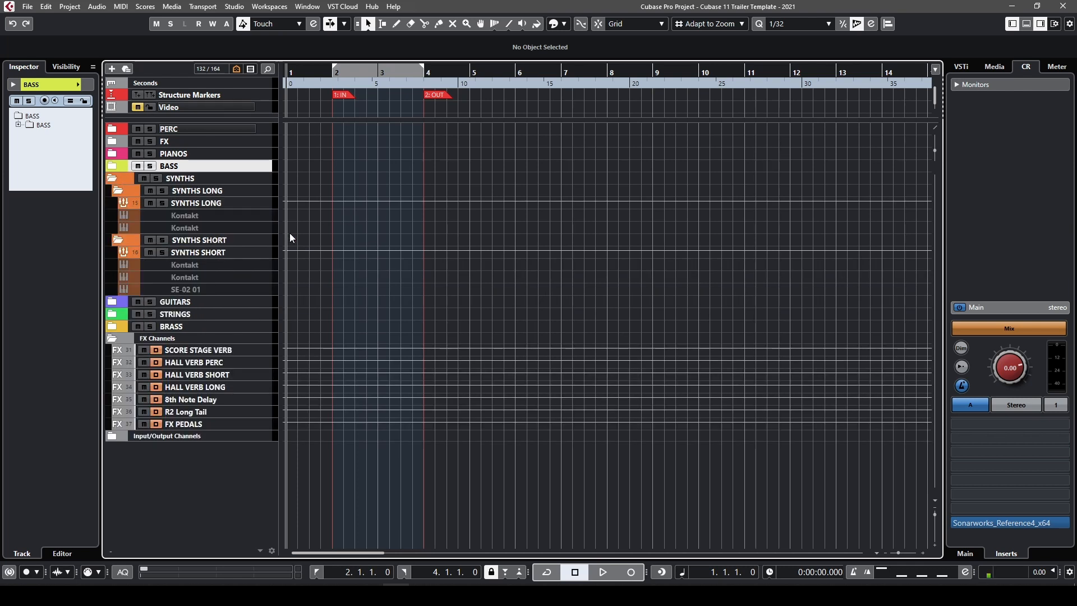
{"action": "left_click", "coordinate": [200, 204]}
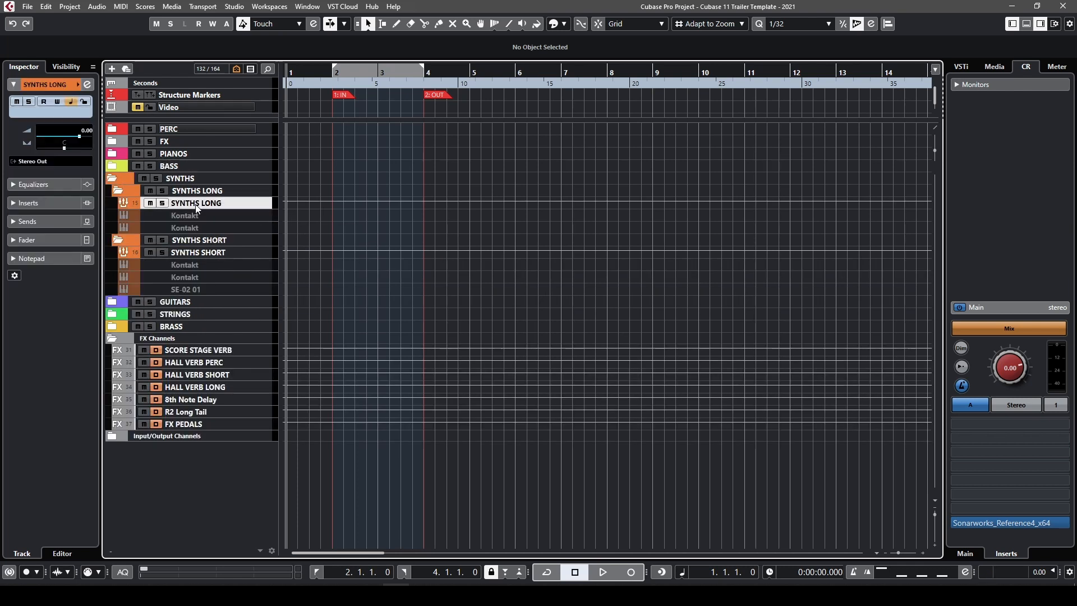
{"action": "left_click", "coordinate": [212, 252]}
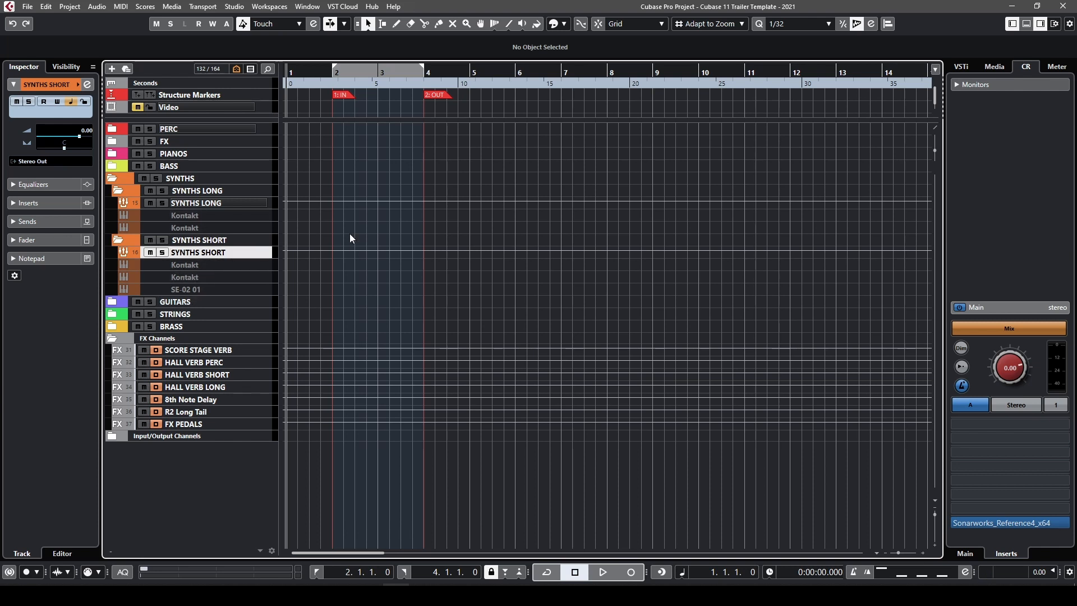
{"action": "left_click", "coordinate": [192, 215]}
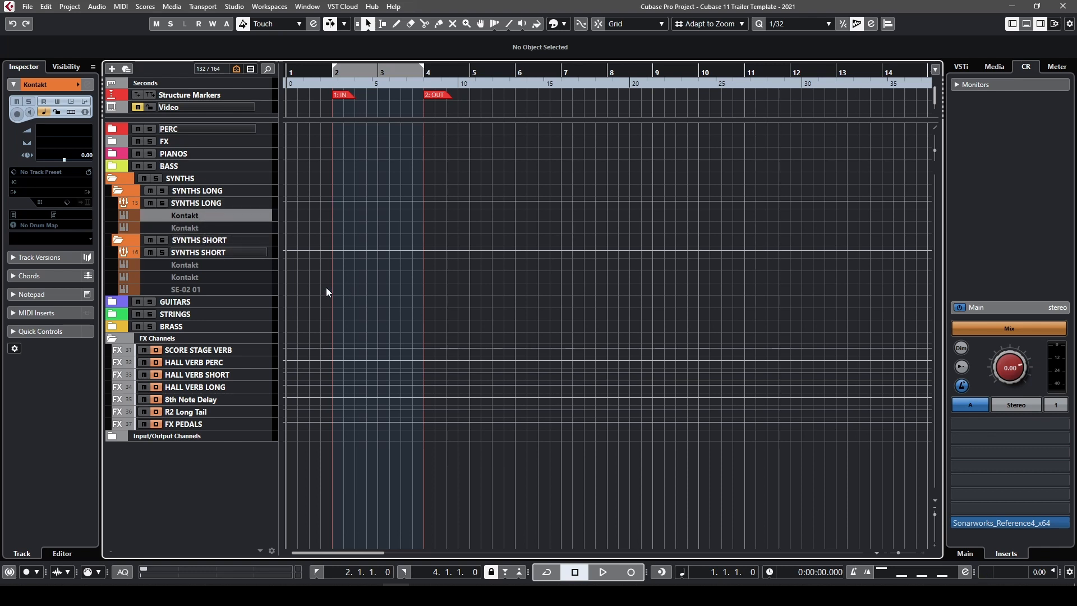
{"action": "left_click", "coordinate": [211, 264]}
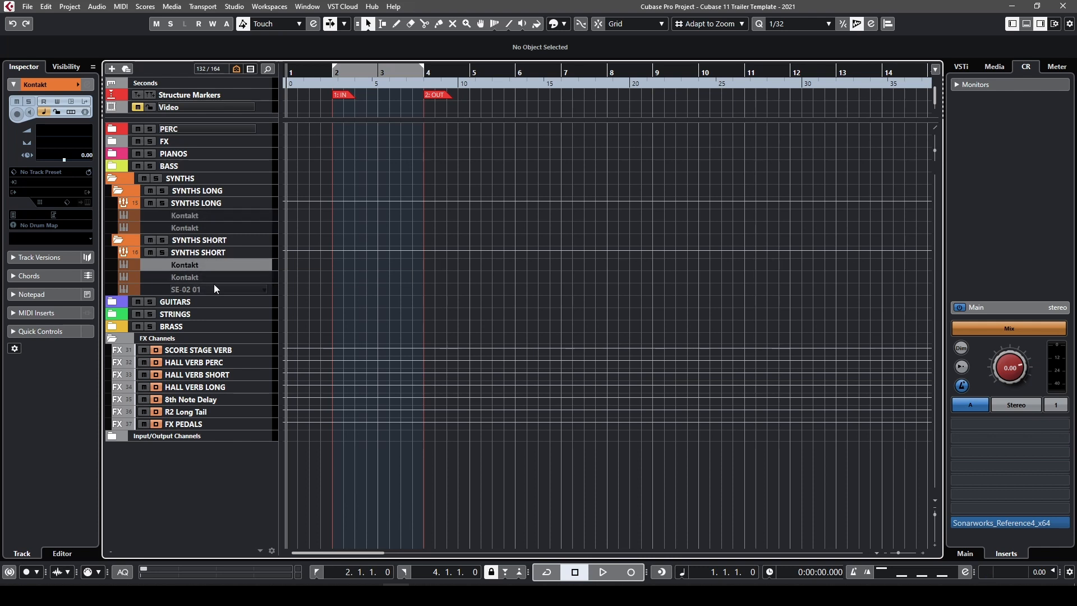
{"action": "left_click", "coordinate": [201, 290]}
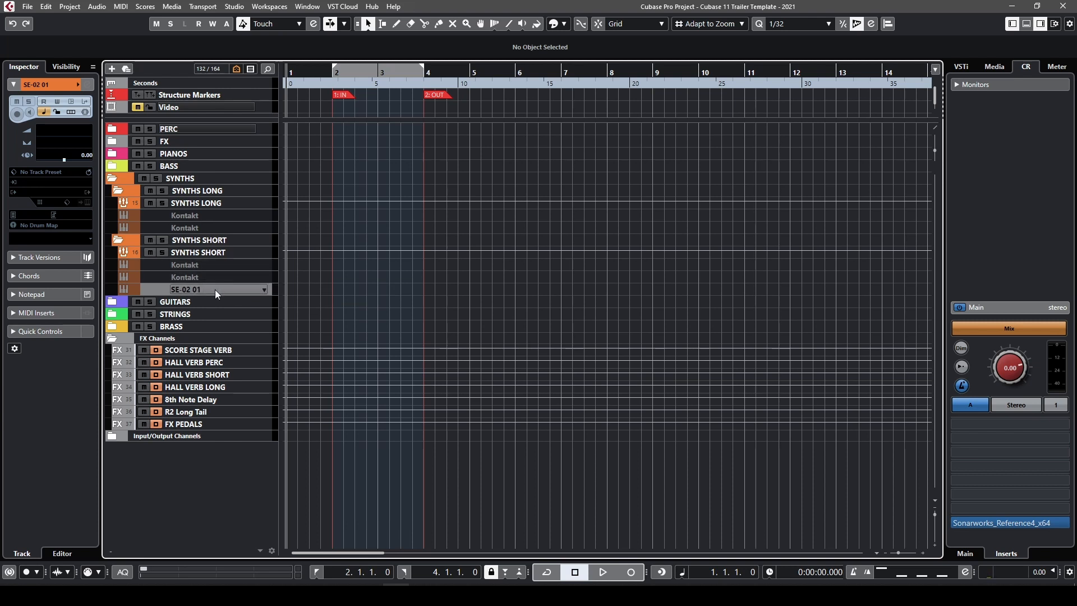
{"action": "left_click", "coordinate": [112, 179]}
Expand the GUITARS folder, inspect the Electric Guitar 1 audio track, and collapse the folder
{"action": "left_click", "coordinate": [112, 191]}
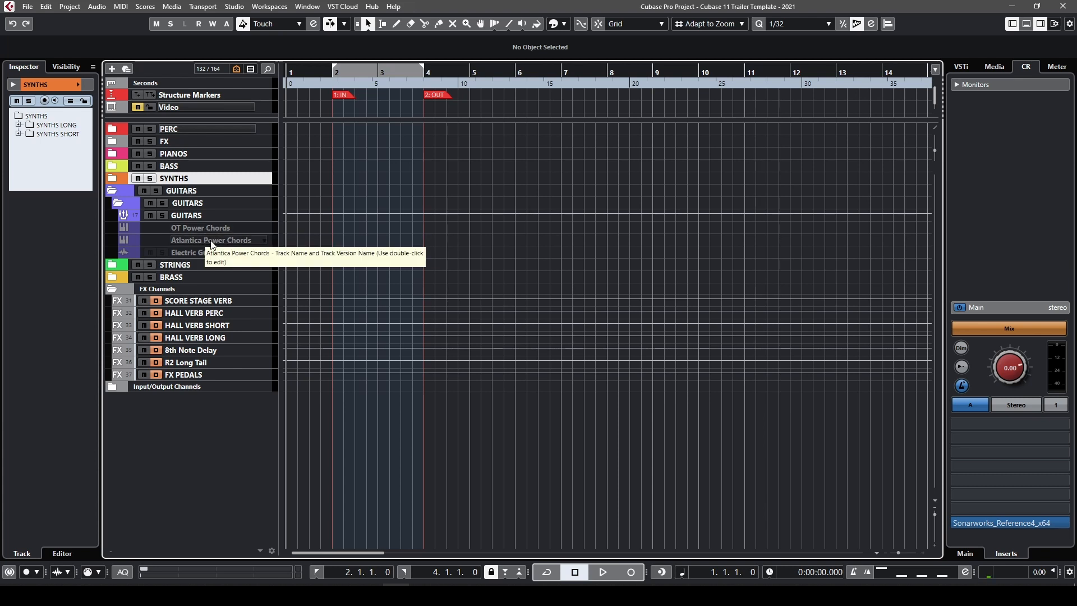
{"action": "left_click", "coordinate": [219, 252]}
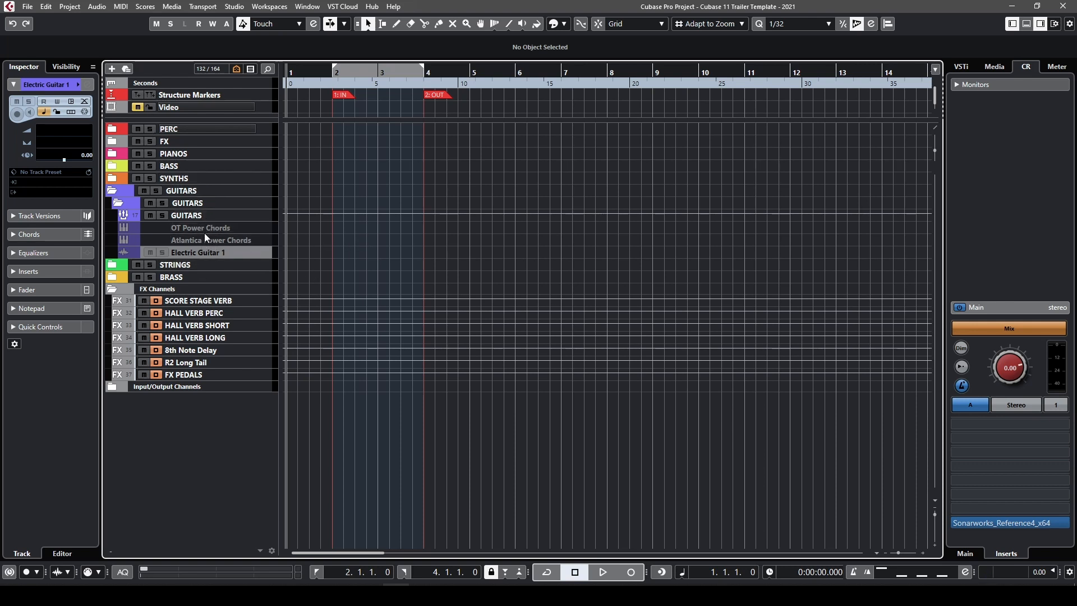
{"action": "left_click", "coordinate": [112, 191]}
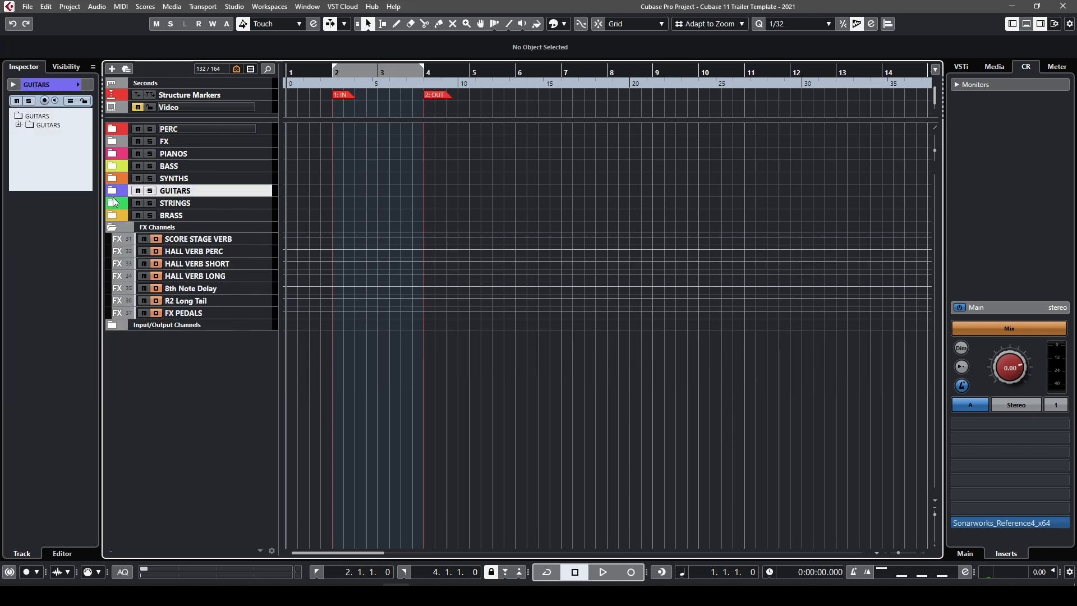
Expand the STRINGS folder, inspect the MA1 - Strings Sus LO track among the long and short strings, and collapse the folder
{"action": "left_click", "coordinate": [114, 203]}
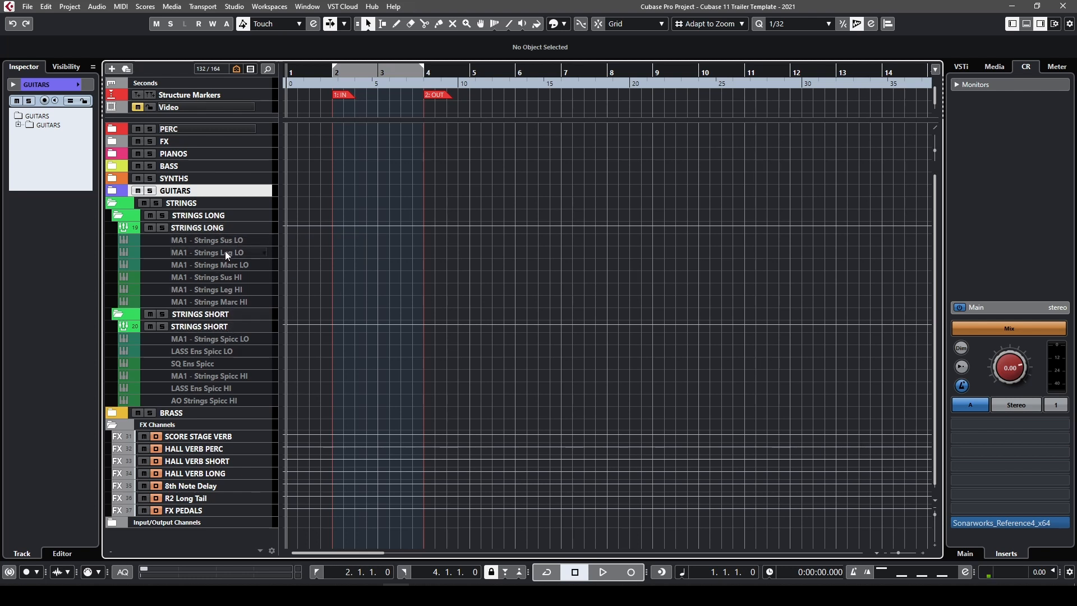
{"action": "left_click", "coordinate": [203, 238]}
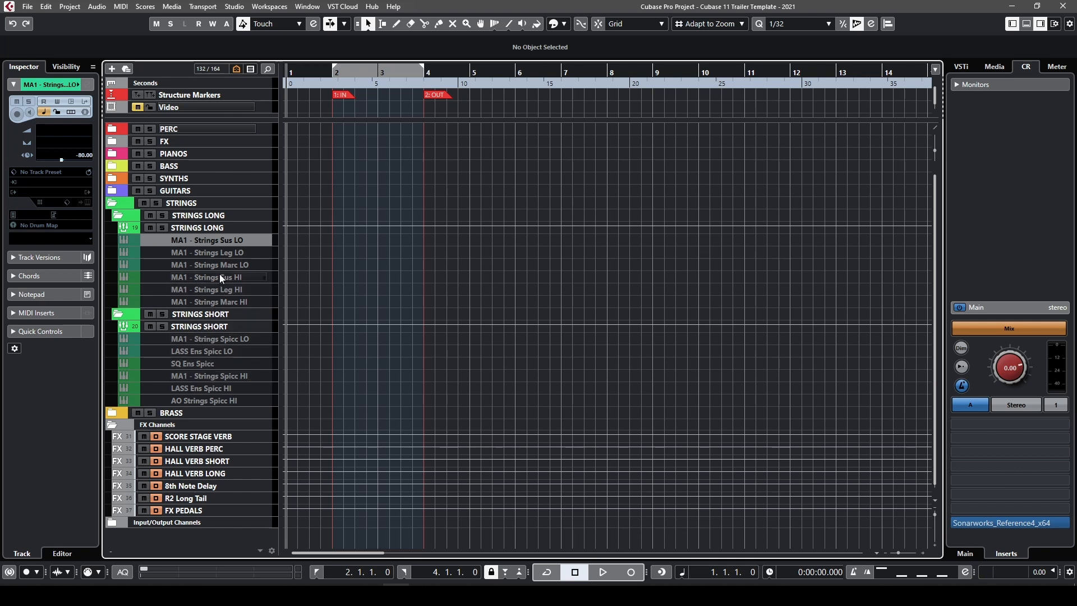
{"action": "left_click", "coordinate": [112, 203]}
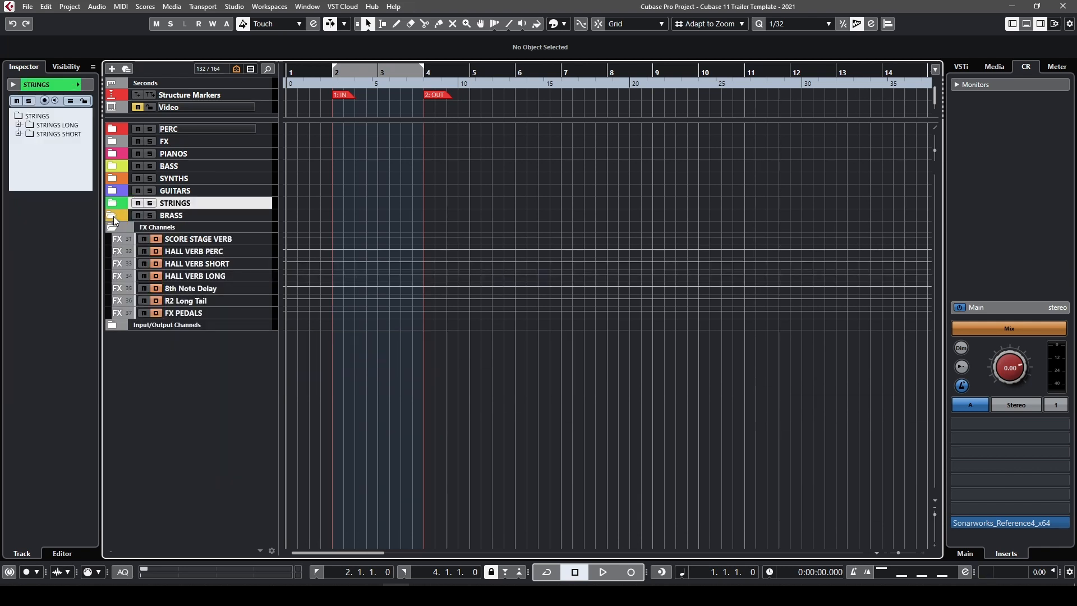
Expand the BRASS folder, inspect the BRASS LONG and BRASS SHORT group channels, and collapse the folder
{"action": "left_click", "coordinate": [113, 216]}
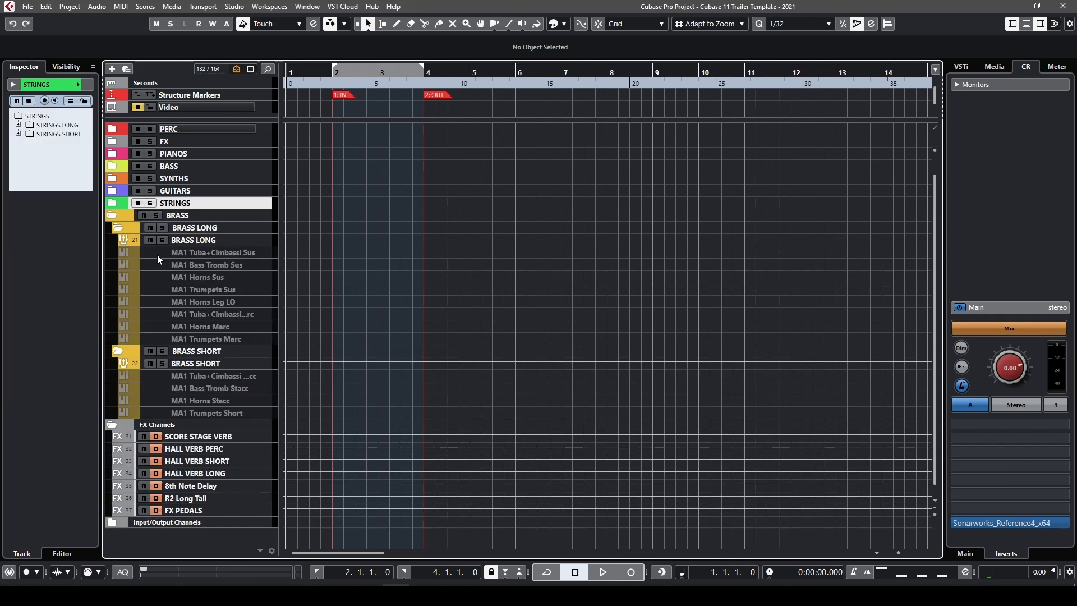
{"action": "left_click", "coordinate": [193, 240]}
{"action": "left_click", "coordinate": [207, 363]}
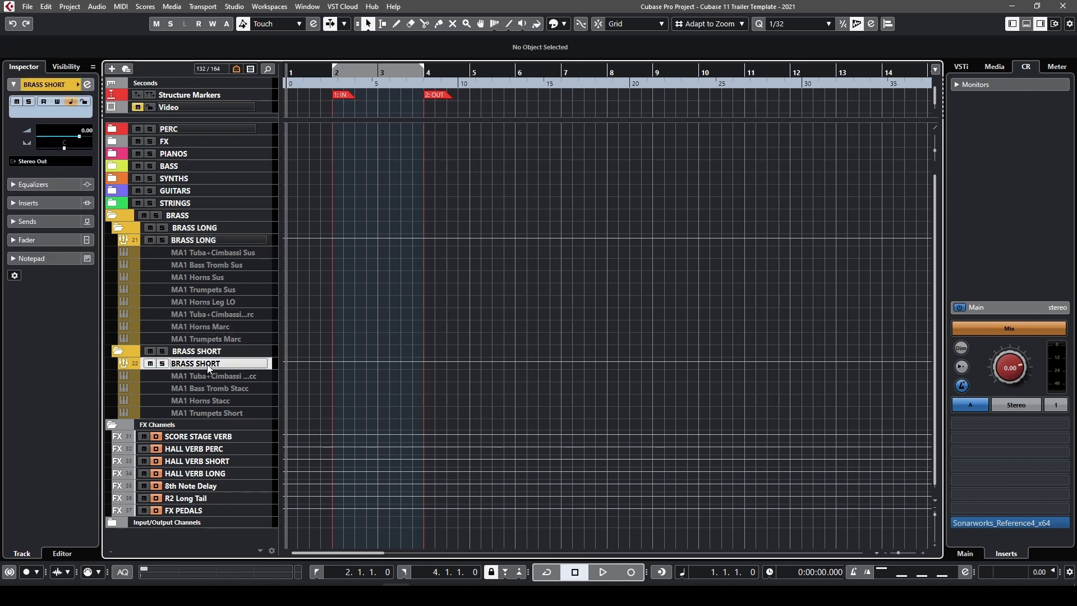
{"action": "left_click", "coordinate": [195, 246]}
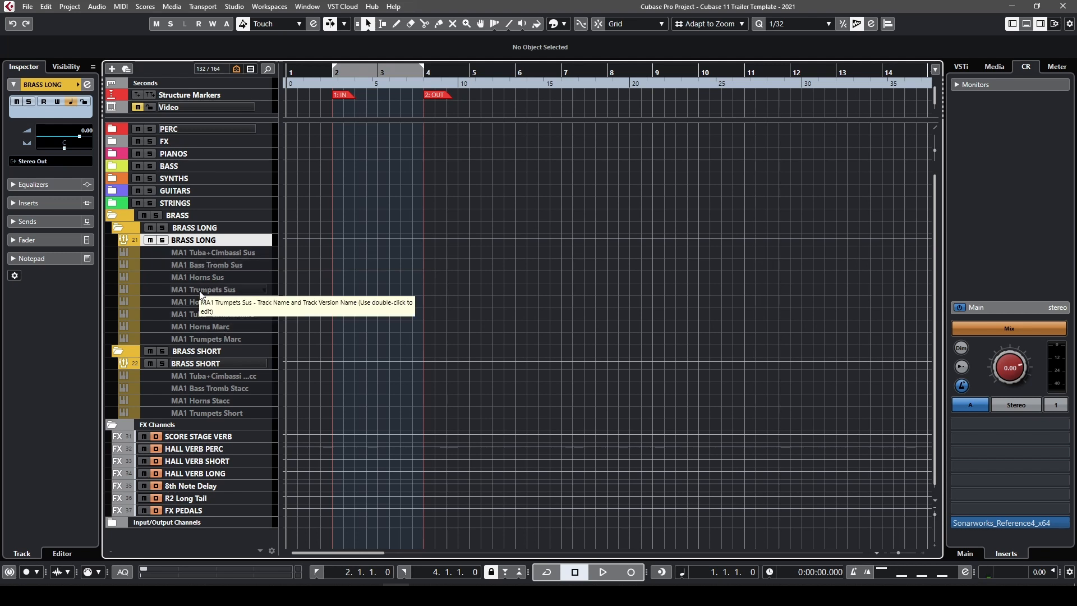
{"action": "left_click", "coordinate": [113, 216]}
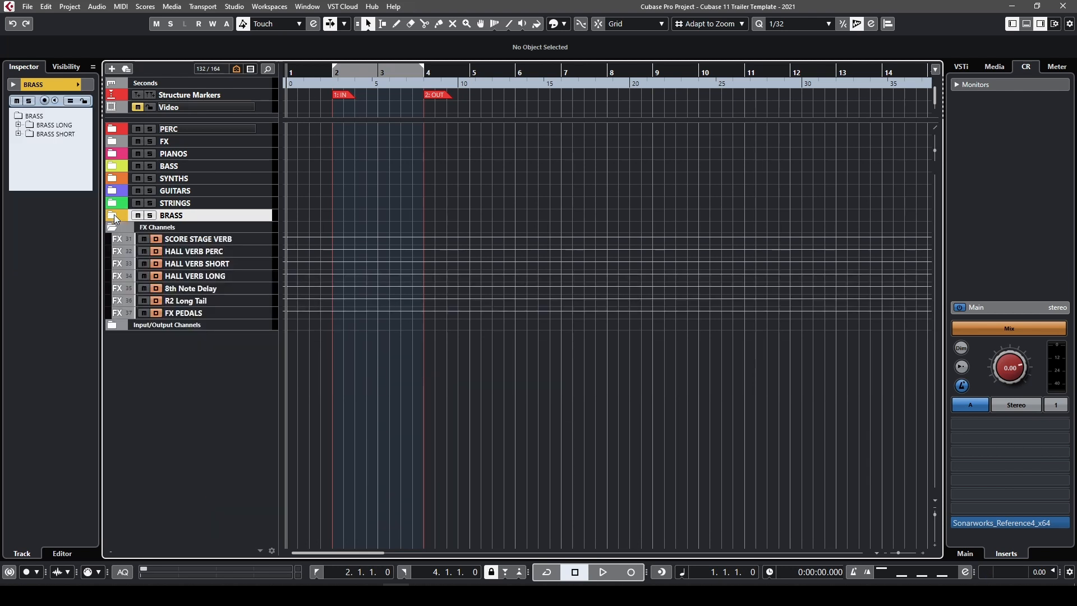
Expand the PERC folder and enable the disabled LAMP Bass Drum track in the LOWS subfolder
{"action": "left_click", "coordinate": [113, 128]}
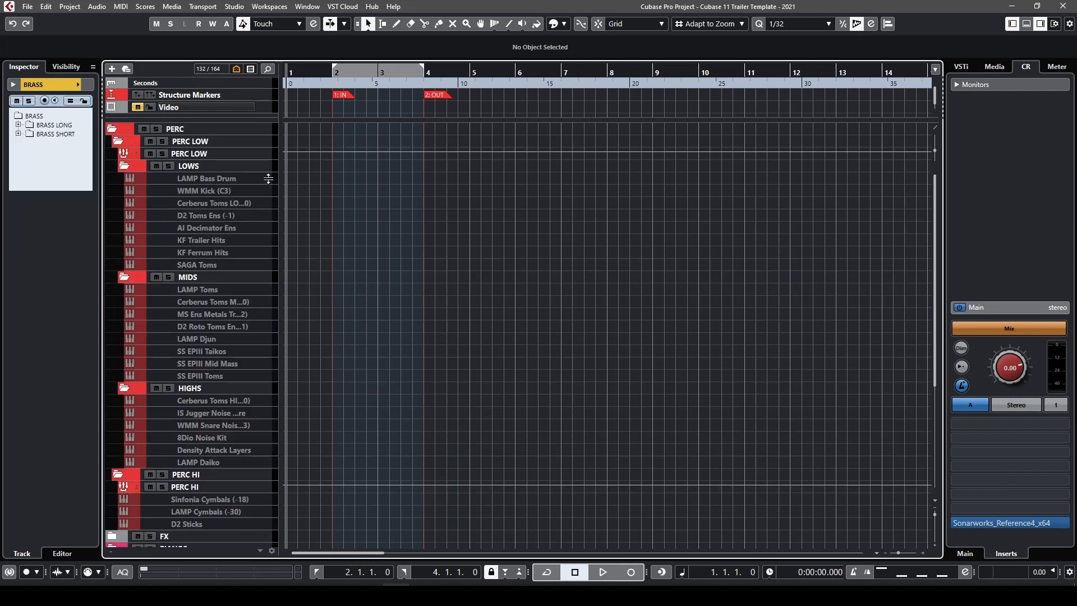
{"action": "left_click", "coordinate": [225, 179]}
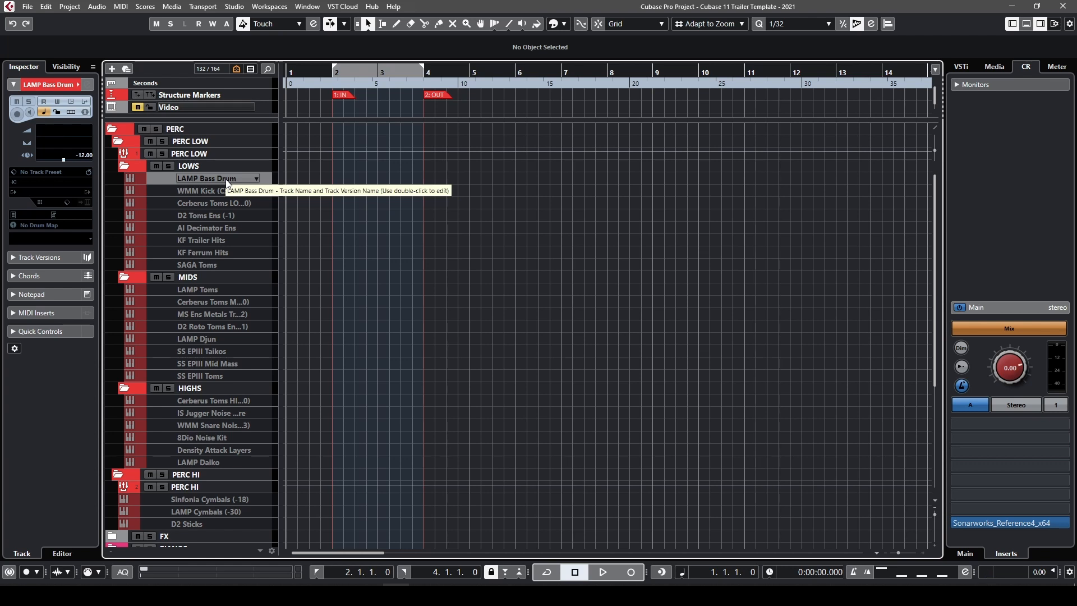
{"action": "right_click", "coordinate": [226, 180]}
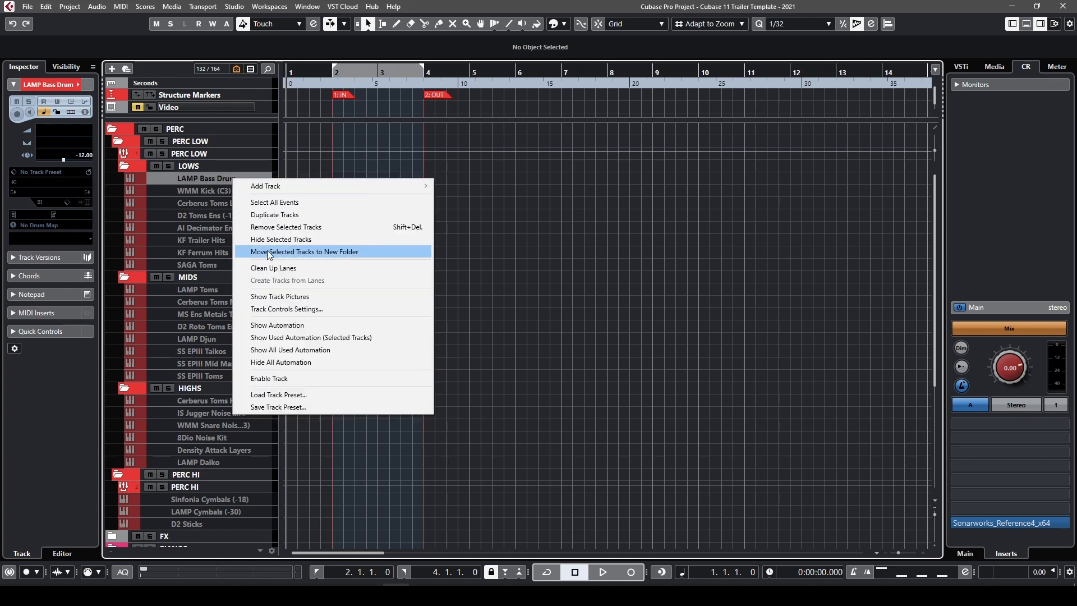
{"action": "left_click", "coordinate": [281, 375]}
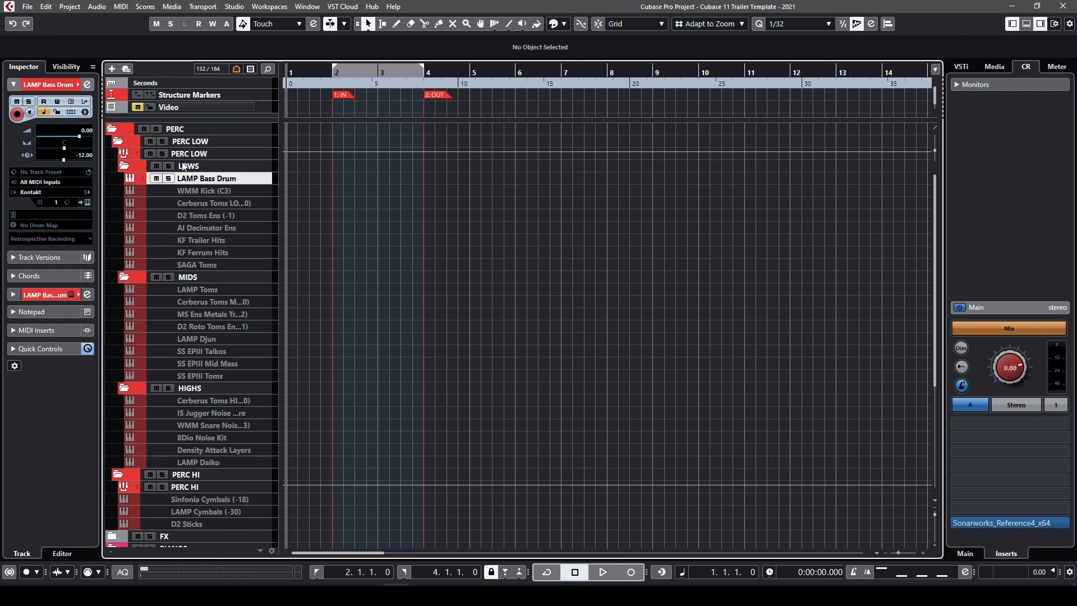
Enlarge the LAMP Bass Drum track to show its controls and view its Kontakt instrument
{"action": "left_click_drag", "start_coordinate": [211, 184], "coordinate": [211, 194]}
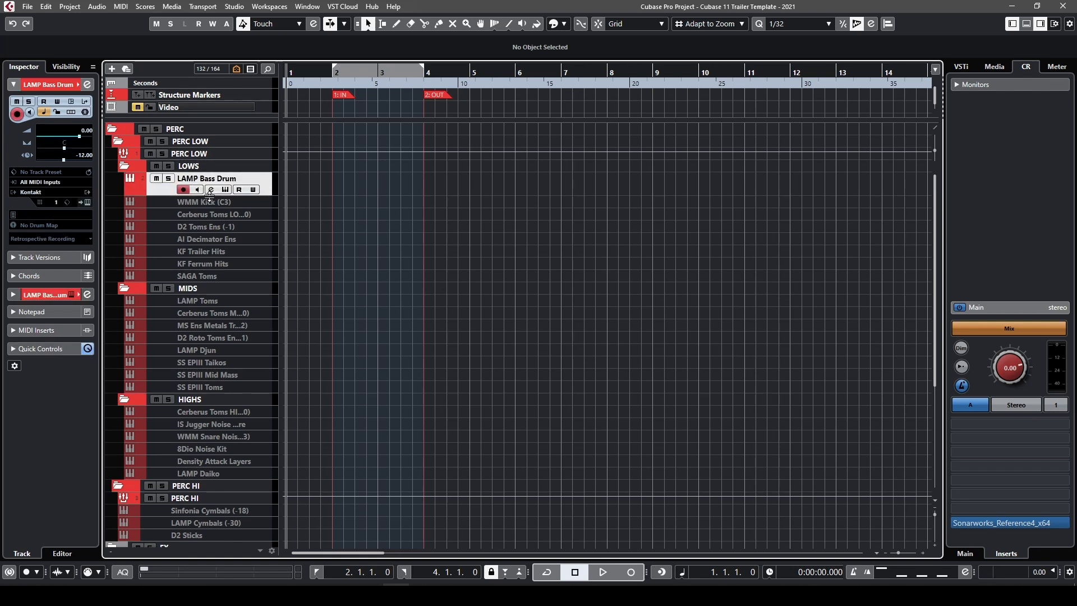
{"action": "left_click", "coordinate": [225, 190]}
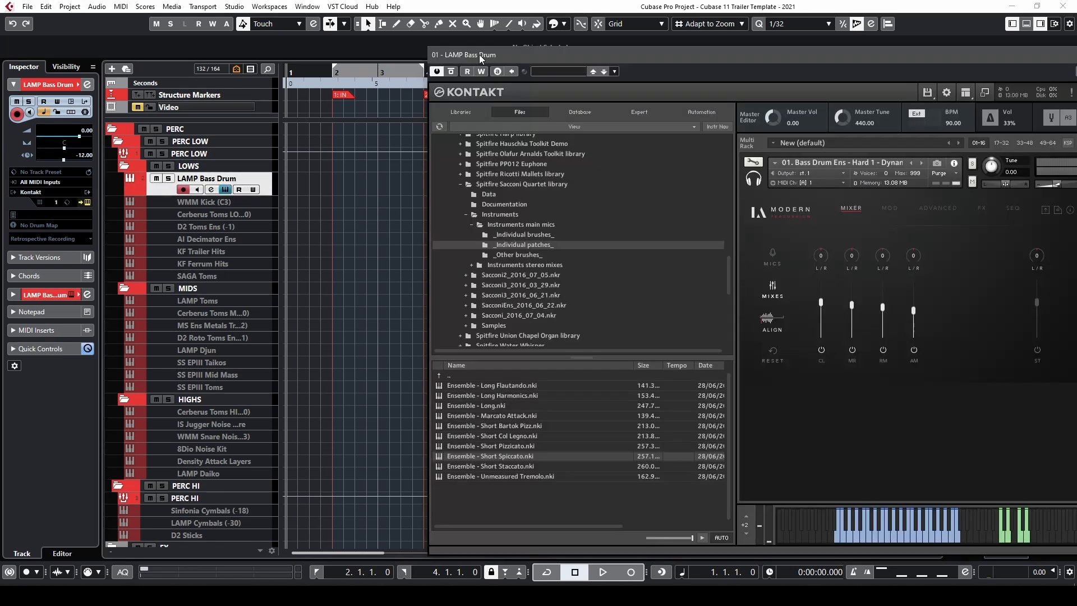
{"action": "left_click_drag", "start_coordinate": [479, 55], "coordinate": [251, 38]}
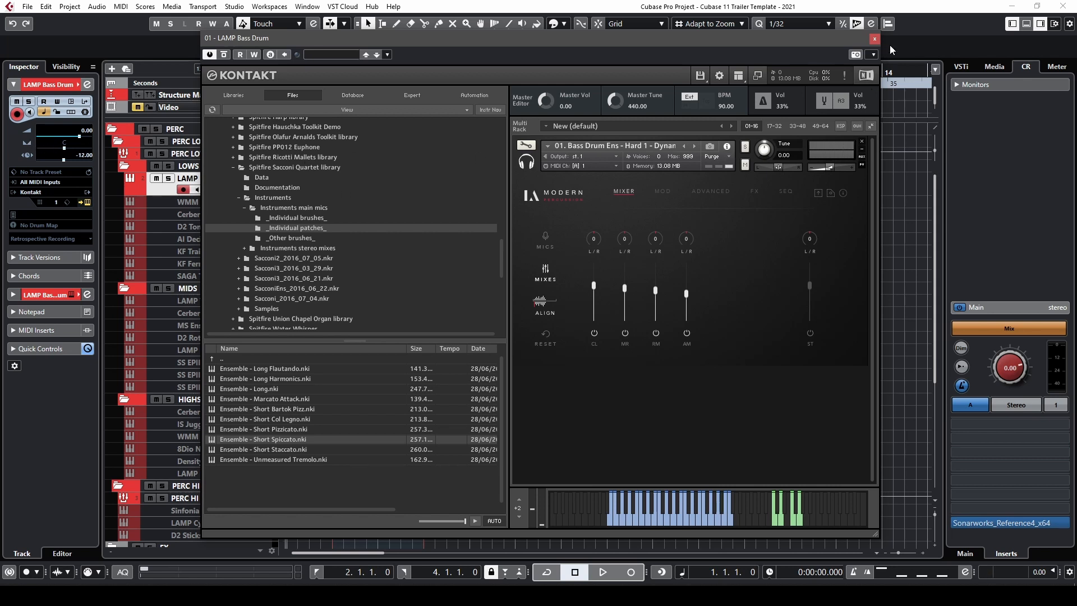
{"action": "left_click", "coordinate": [874, 39]}
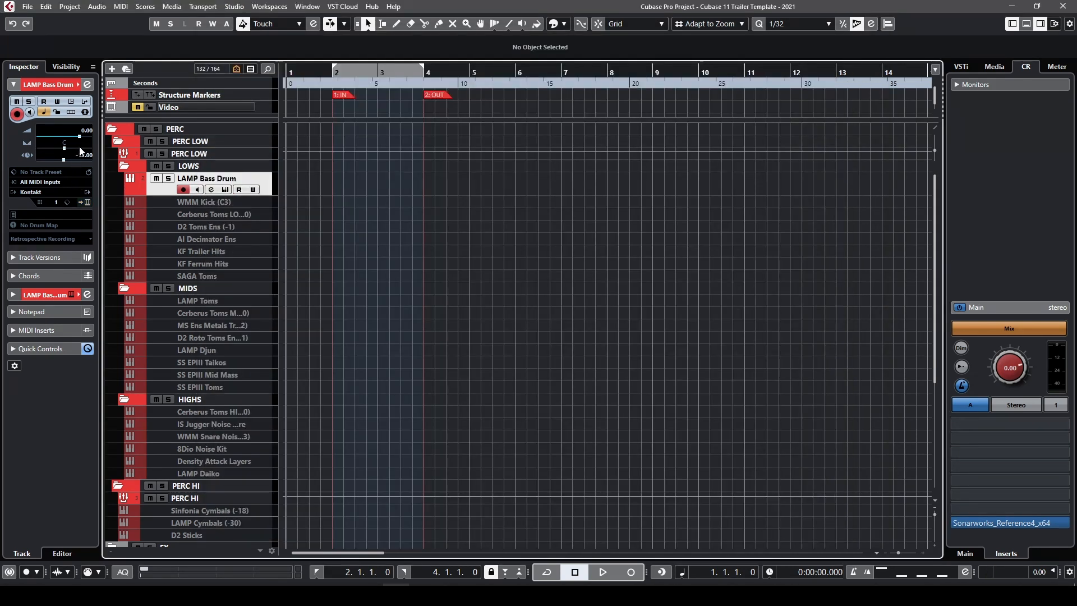
Review the LAMP Bass Drum track's channel settings and its Kontakt patch once more, and collapse the PERC folder
{"action": "left_click", "coordinate": [87, 84]}
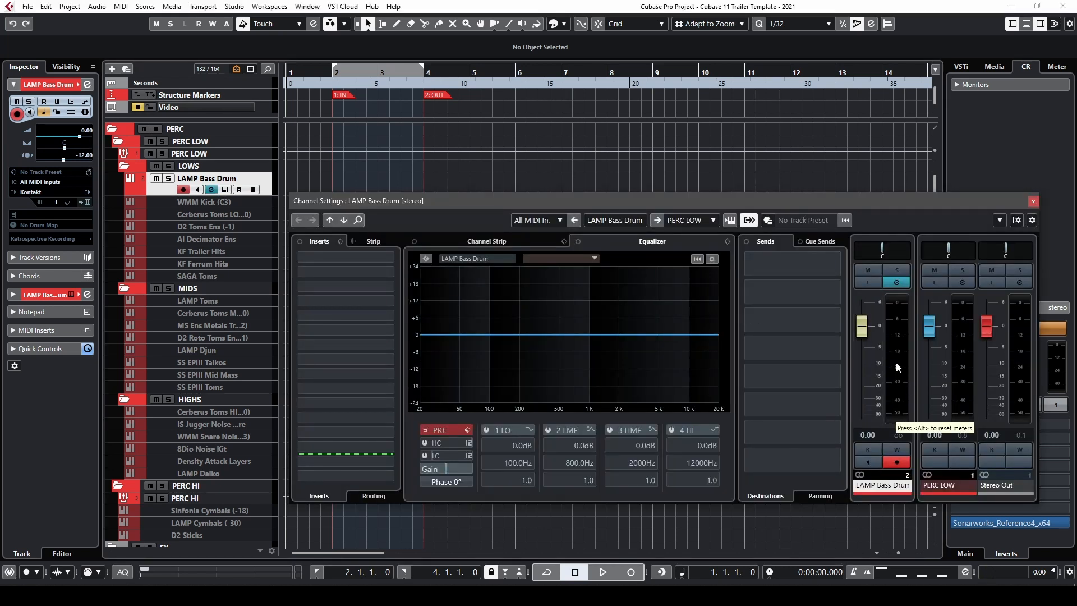
{"action": "left_click", "coordinate": [1034, 202]}
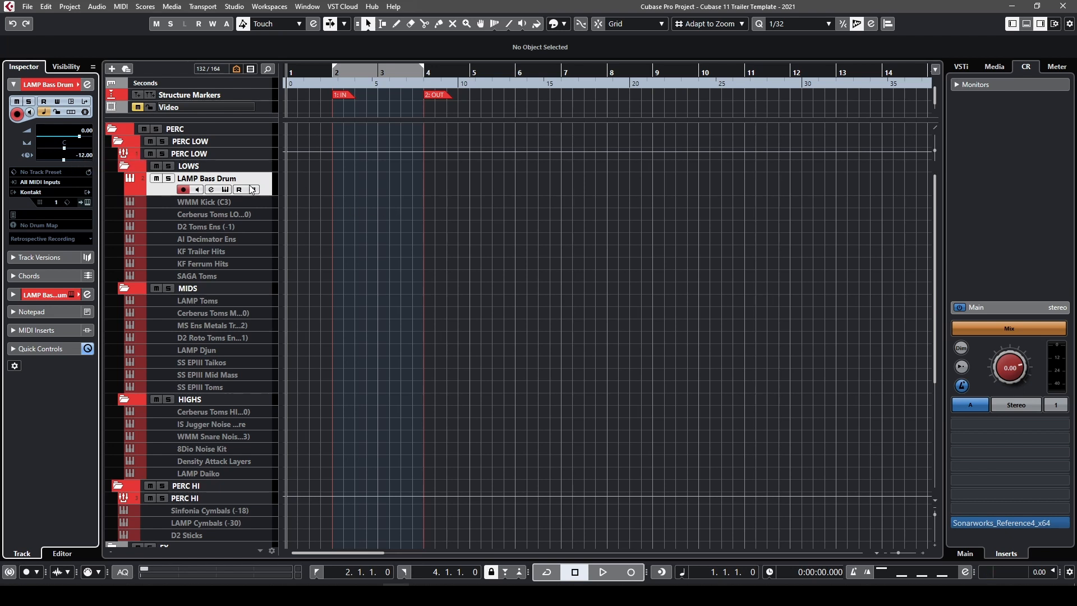
{"action": "left_click", "coordinate": [225, 189]}
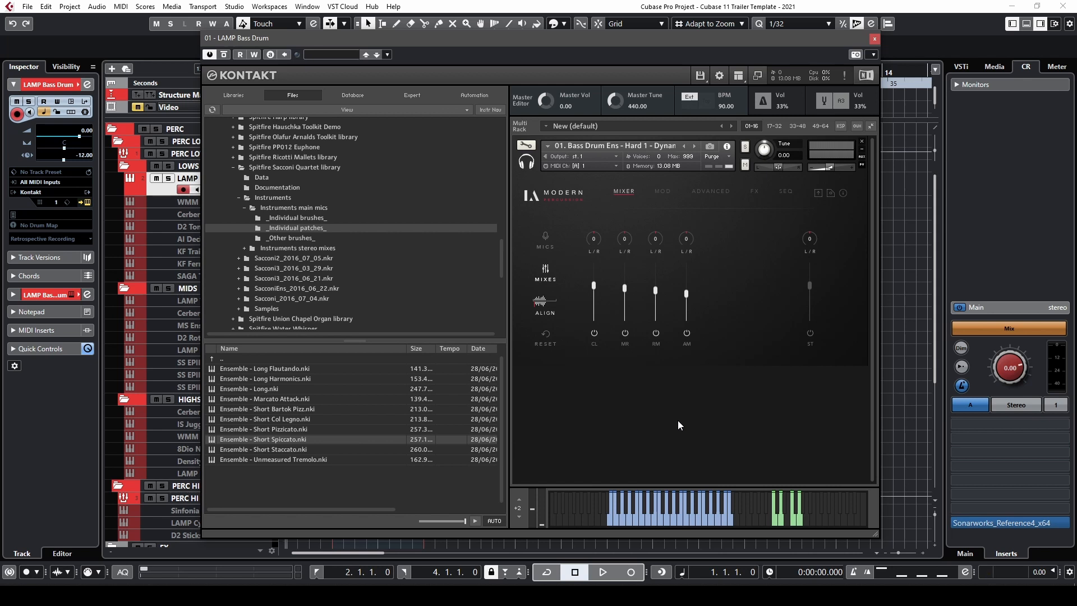
{"action": "left_click", "coordinate": [874, 39]}
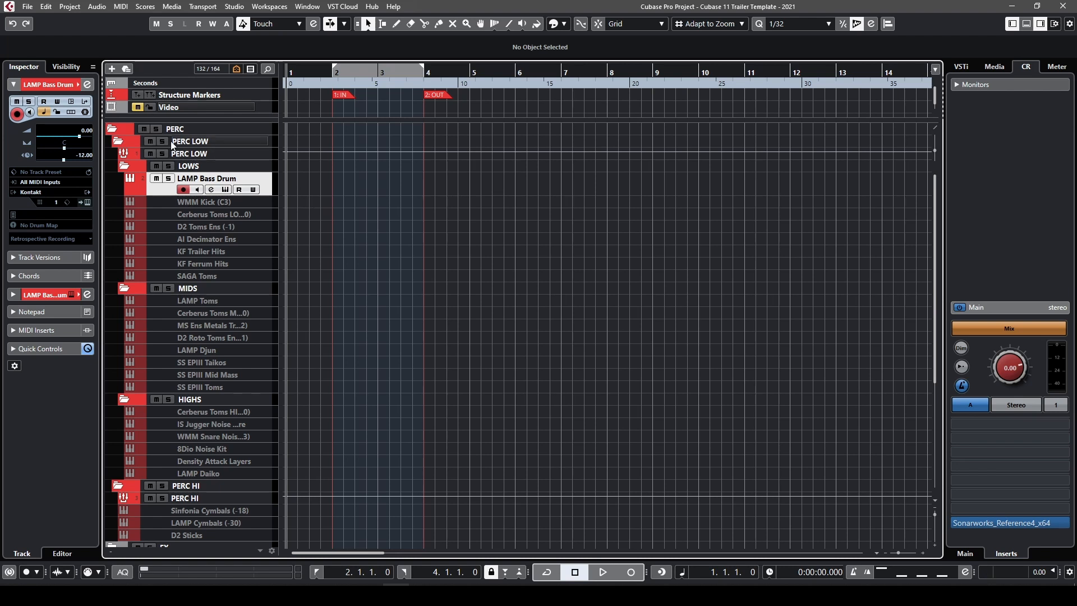
{"action": "left_click", "coordinate": [112, 128]}
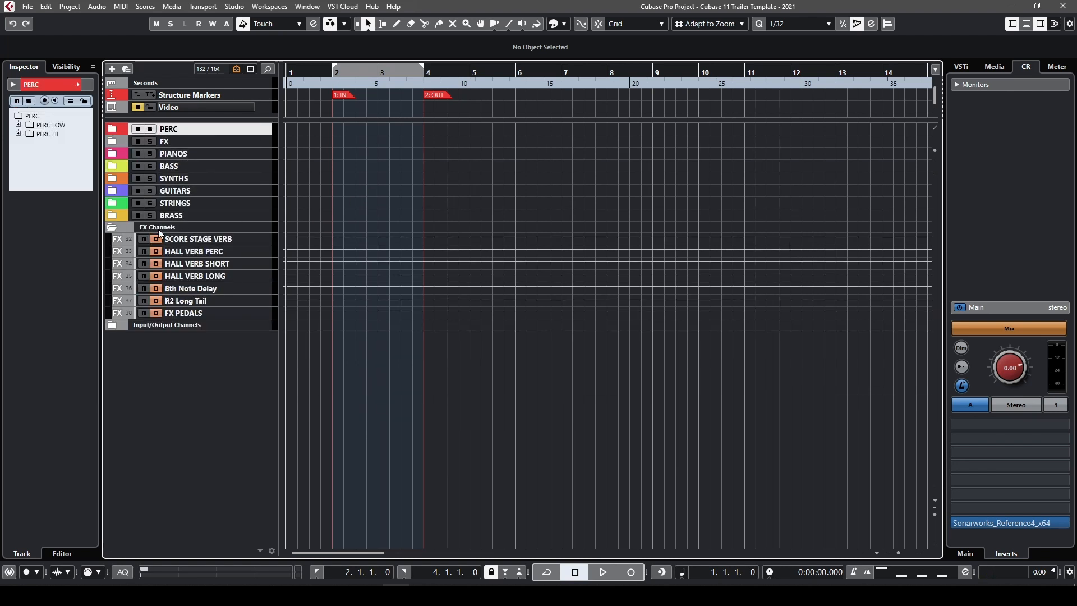
Inspect the SCORE STAGE VERB FX channel and open the channel settings of HALL VERB PERC
{"action": "left_click", "coordinate": [203, 241]}
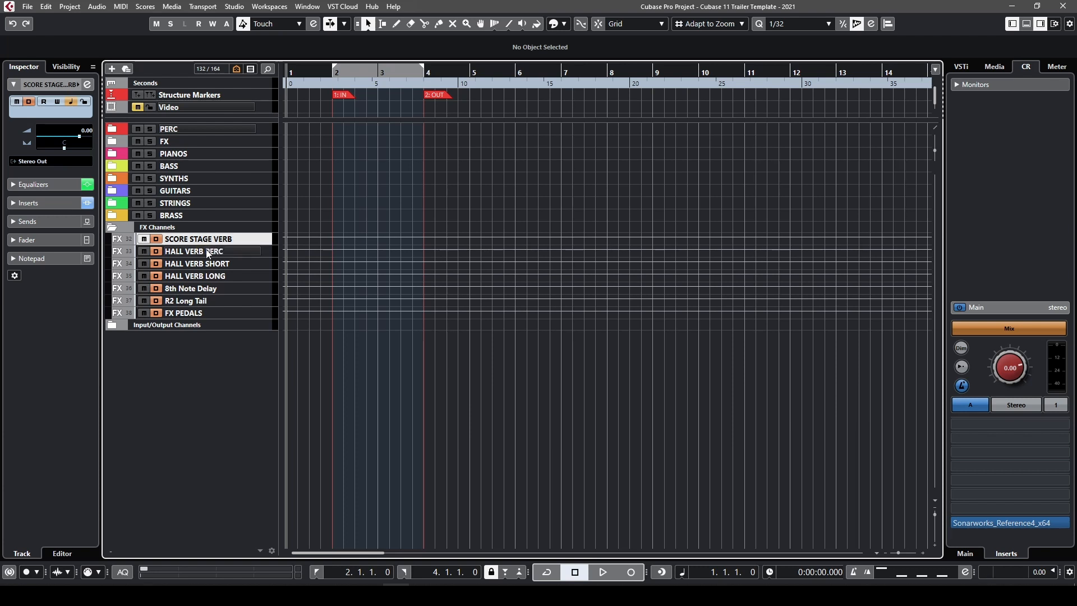
{"action": "left_click", "coordinate": [218, 255]}
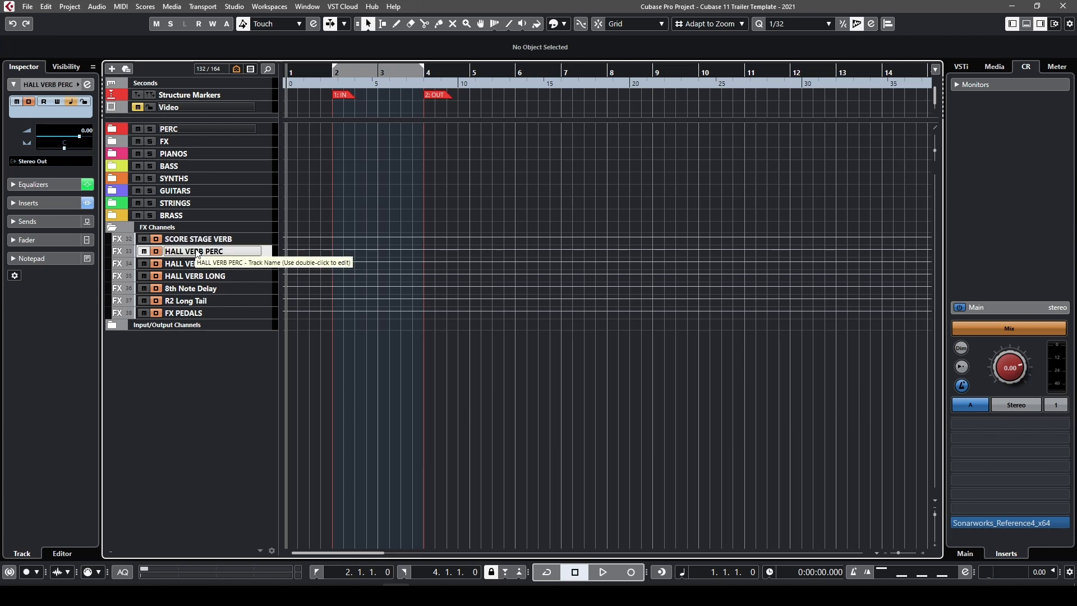
{"action": "key", "text": "e"}
{"action": "left_click_drag", "start_coordinate": [452, 203], "coordinate": [443, 158]}
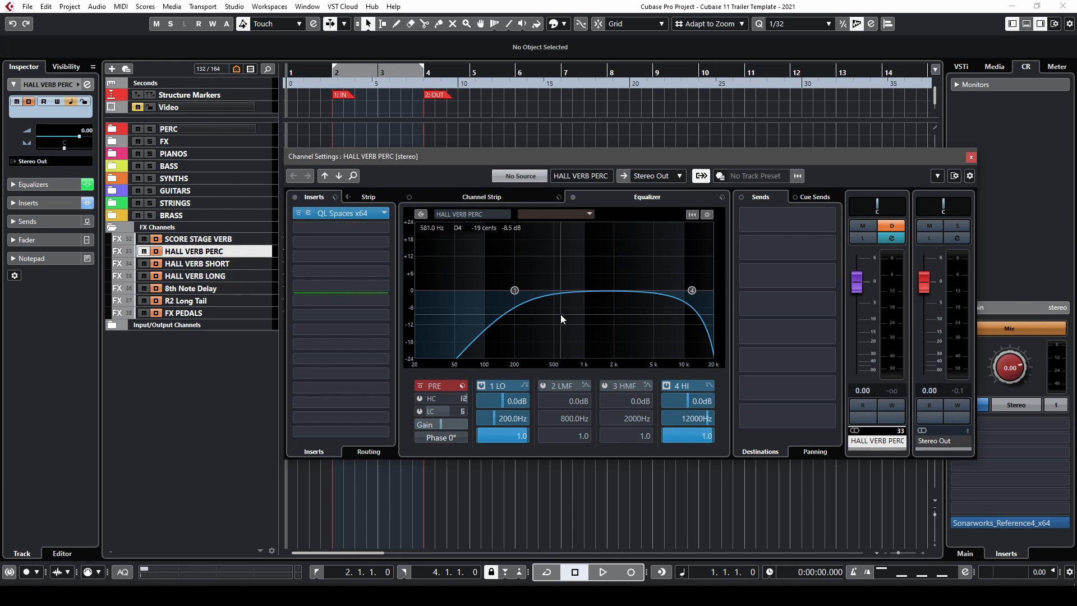
Review the QL Spaces reverb insert and the equalizer on HALL VERB PERC, and close the plug-in and channel settings
{"action": "left_click", "coordinate": [308, 213]}
{"action": "left_click_drag", "start_coordinate": [658, 157], "coordinate": [554, 135]}
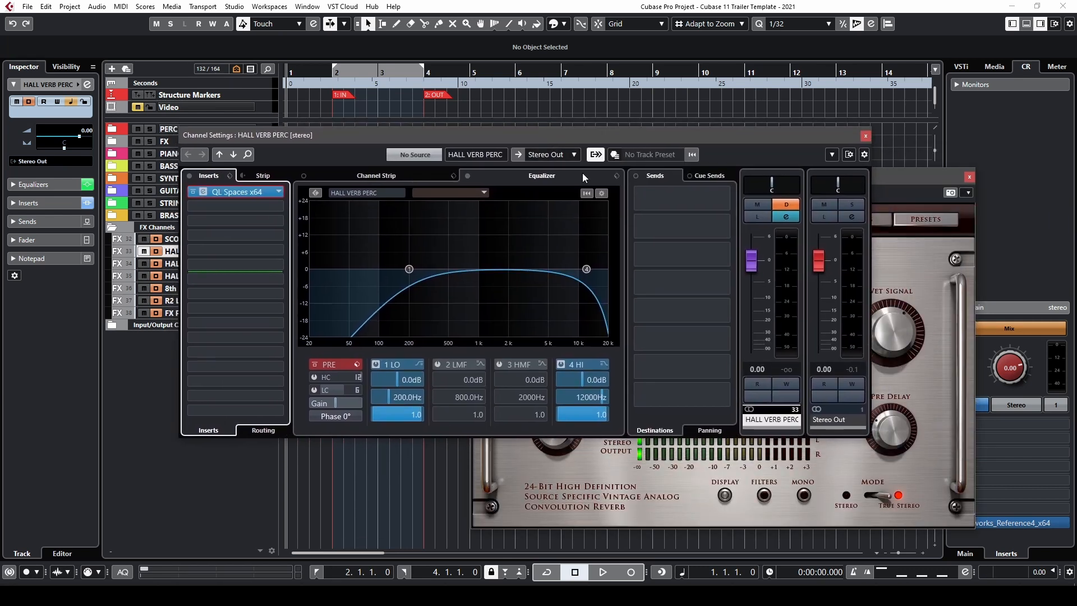
{"action": "left_click", "coordinate": [884, 180]}
{"action": "left_click_drag", "start_coordinate": [844, 173], "coordinate": [680, 156]}
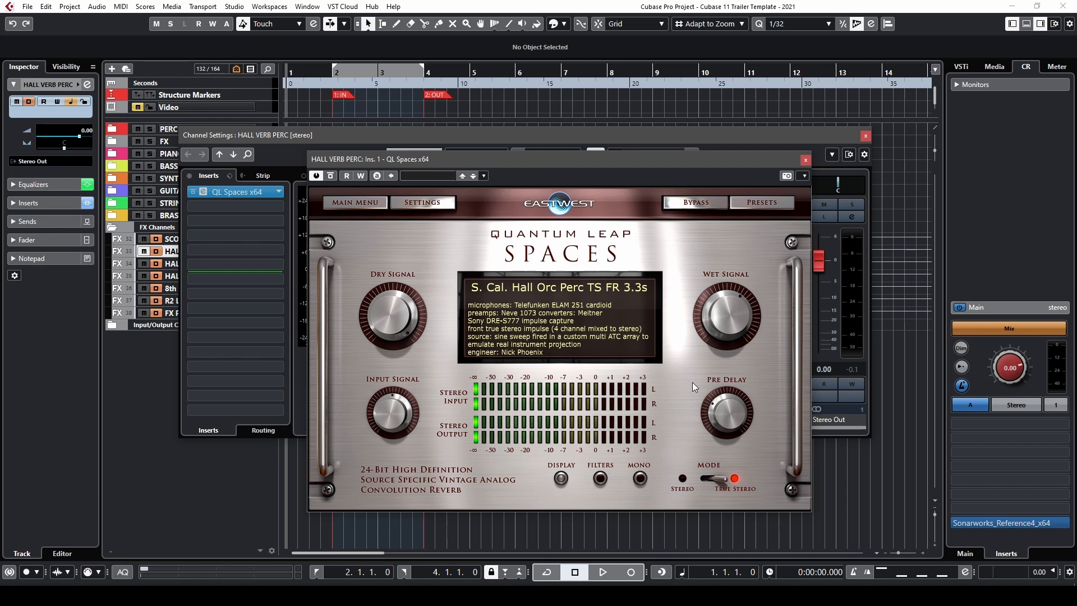
{"action": "left_click", "coordinate": [806, 161]}
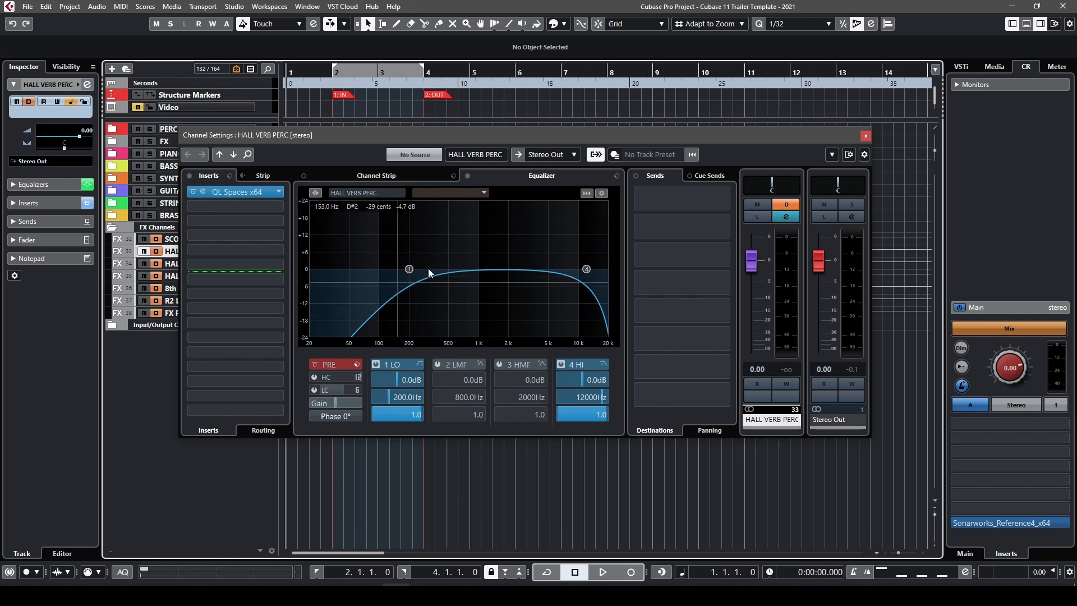
{"action": "left_click", "coordinate": [862, 137]}
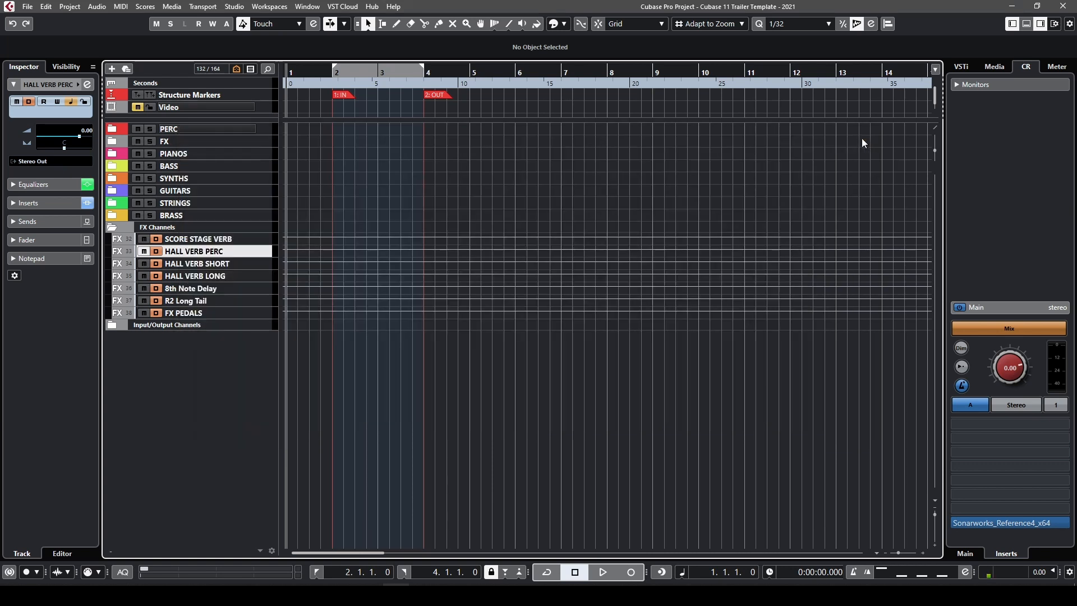
Inspect the HALL VERB SHORT and HALL VERB LONG channels, and review the 8th Note Delay channel's settings and Repeater insert
{"action": "left_click", "coordinate": [229, 264]}
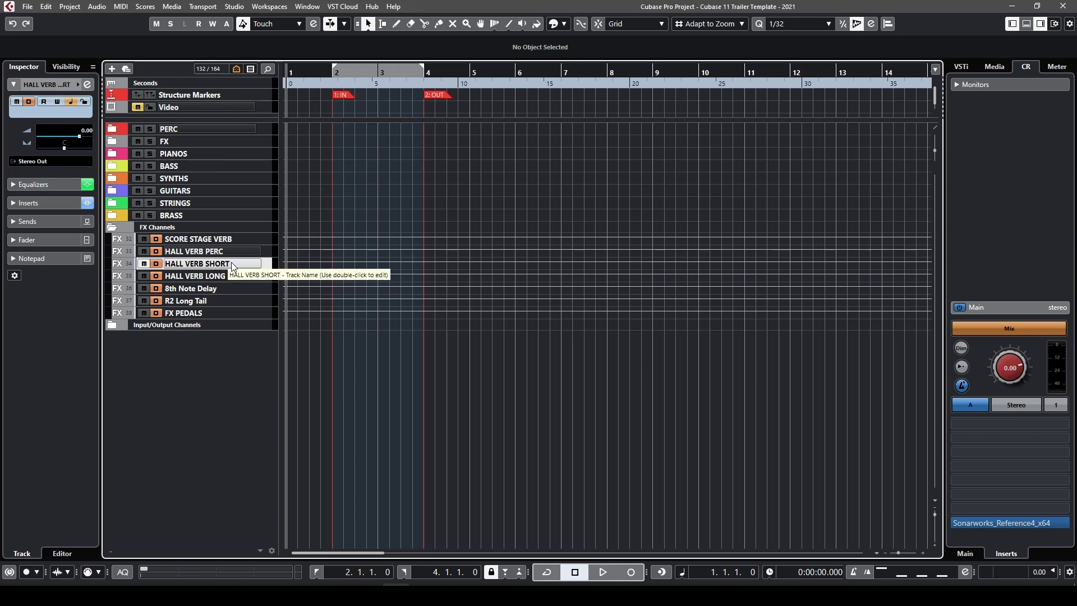
{"action": "left_click", "coordinate": [229, 277]}
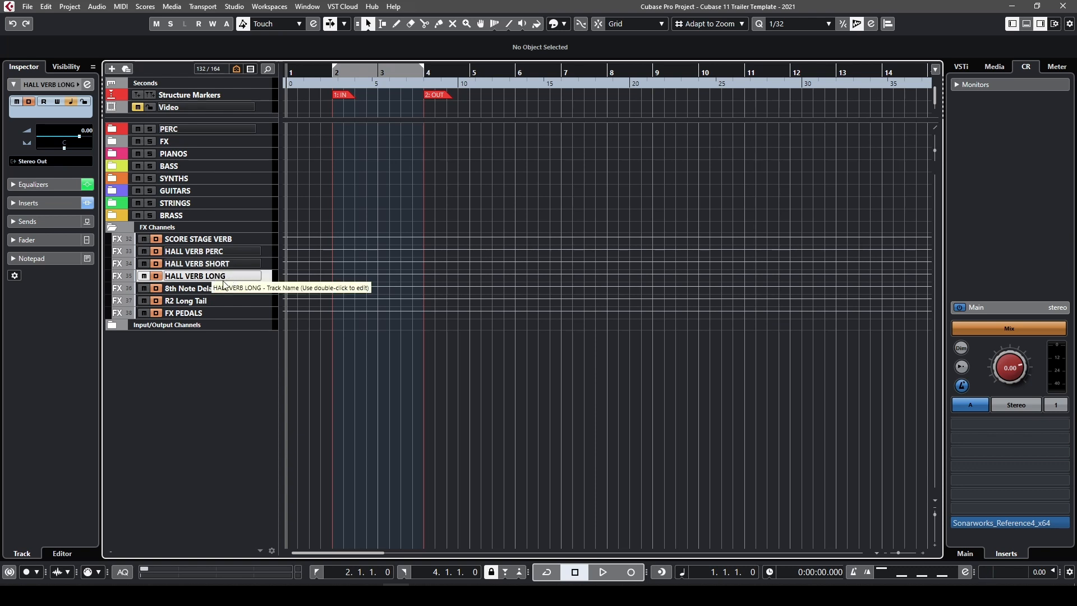
{"action": "left_click", "coordinate": [217, 289]}
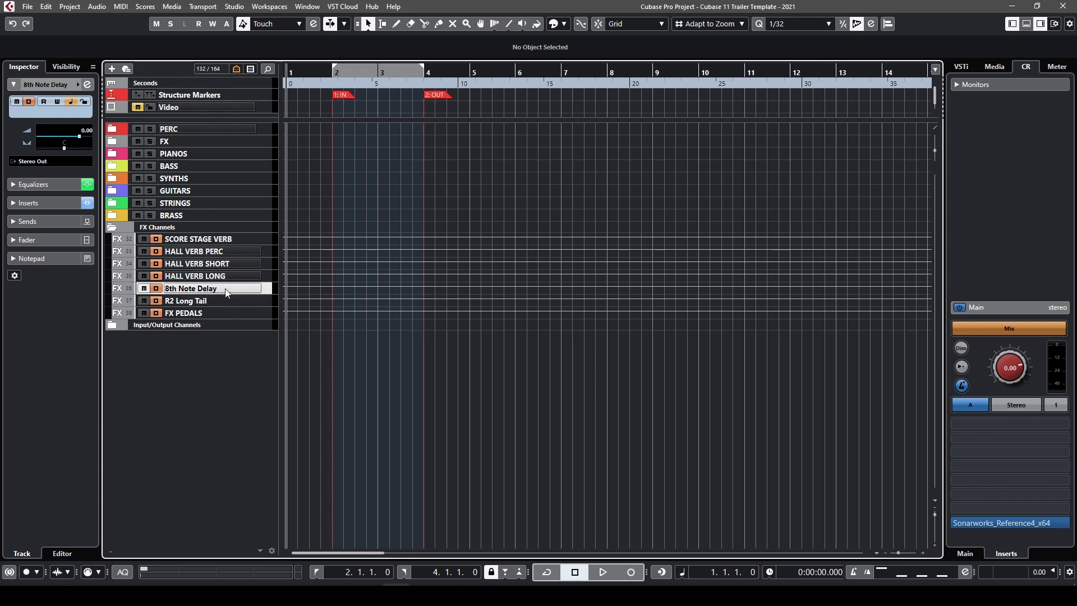
{"action": "left_click", "coordinate": [87, 84]}
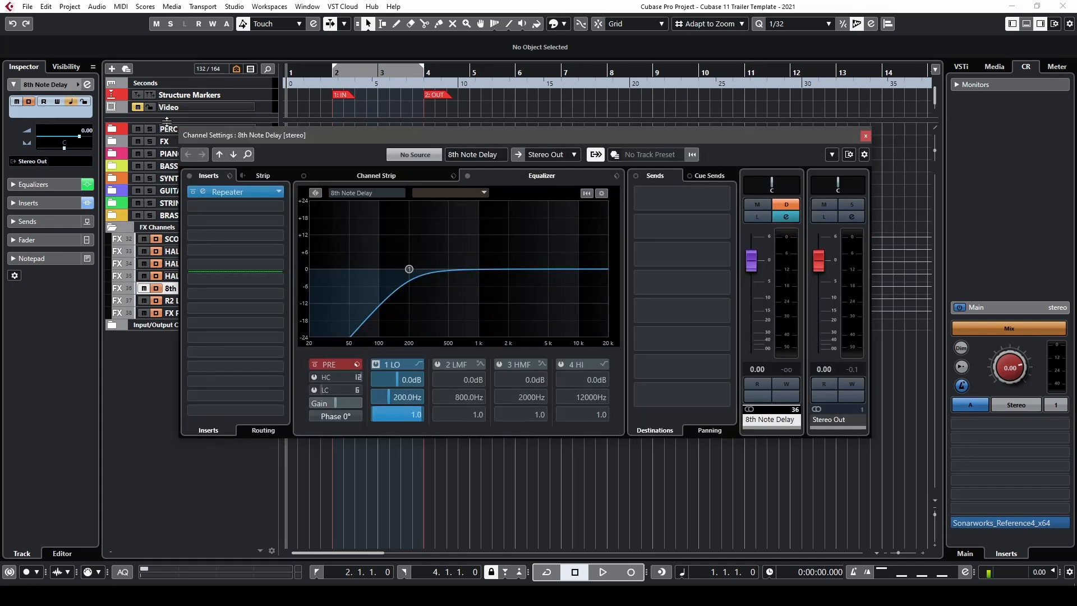
{"action": "left_click", "coordinate": [202, 191]}
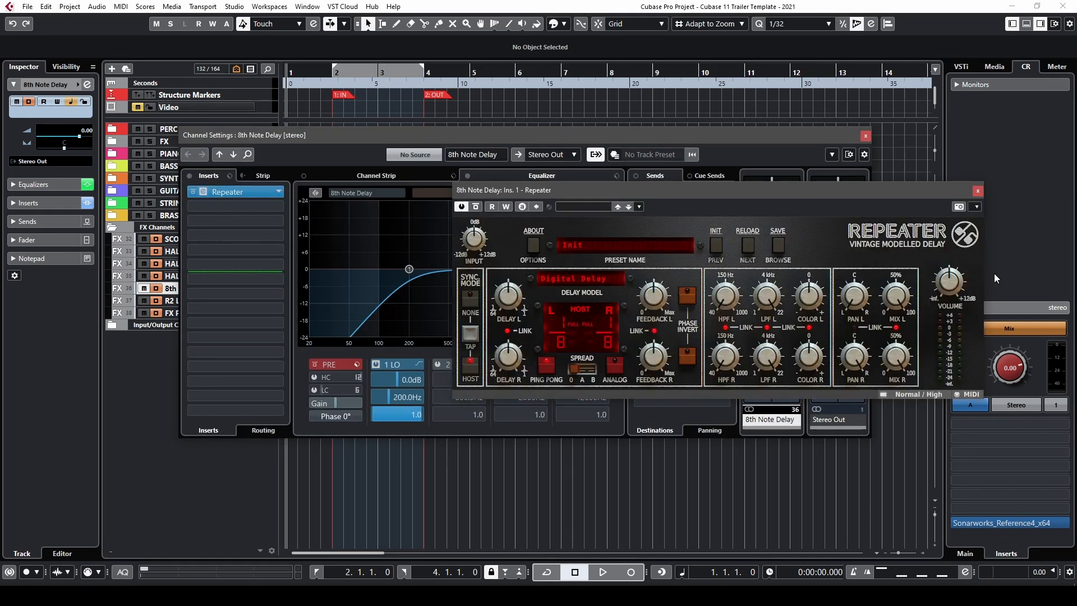
{"action": "left_click_drag", "start_coordinate": [889, 190], "coordinate": [803, 199]}
{"action": "left_click", "coordinate": [892, 200]}
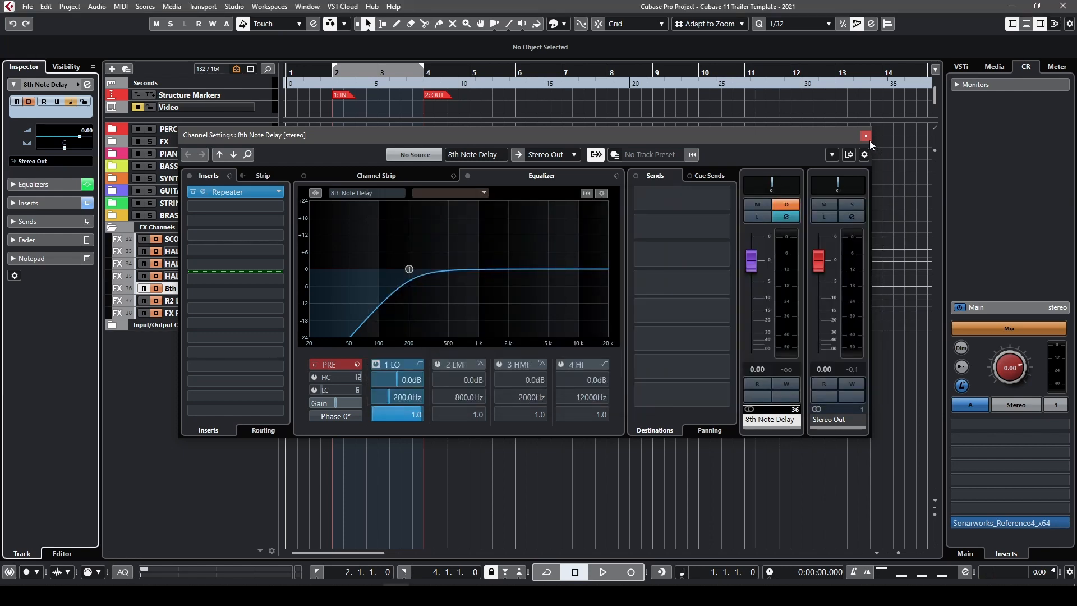
{"action": "left_click", "coordinate": [866, 136]}
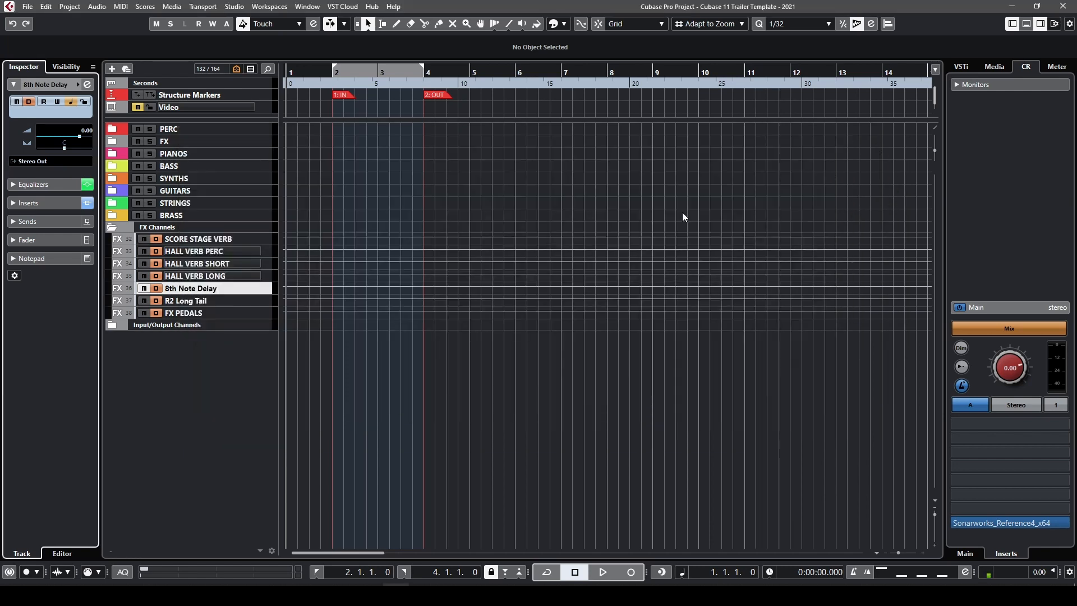
Review the R2 Long Tail channel's settings and its R2 reverb insert, and close the plug-in and channel settings
{"action": "left_click", "coordinate": [211, 300]}
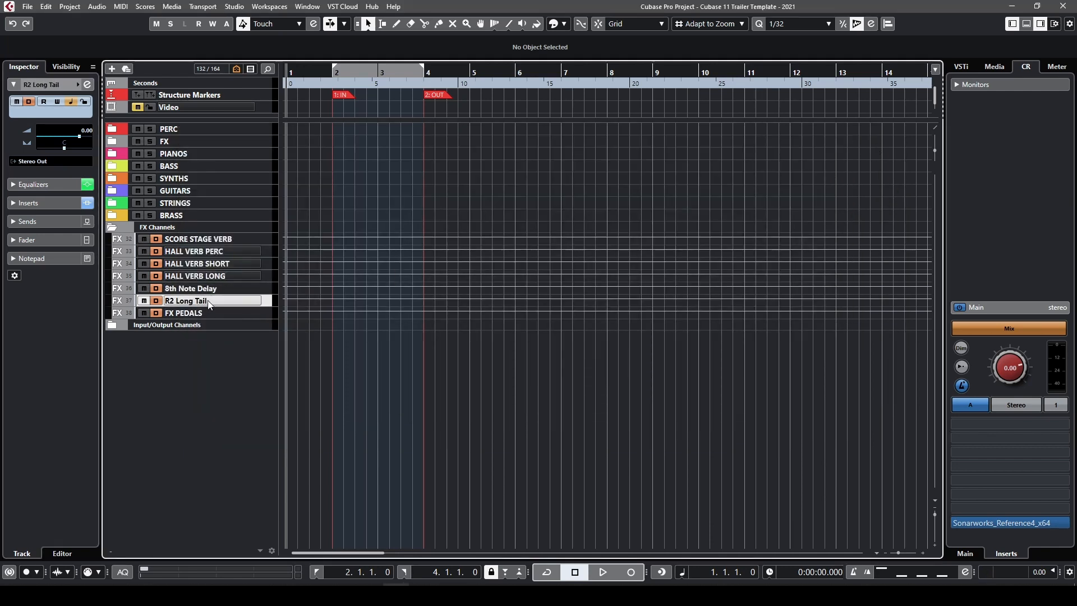
{"action": "left_click", "coordinate": [87, 85]}
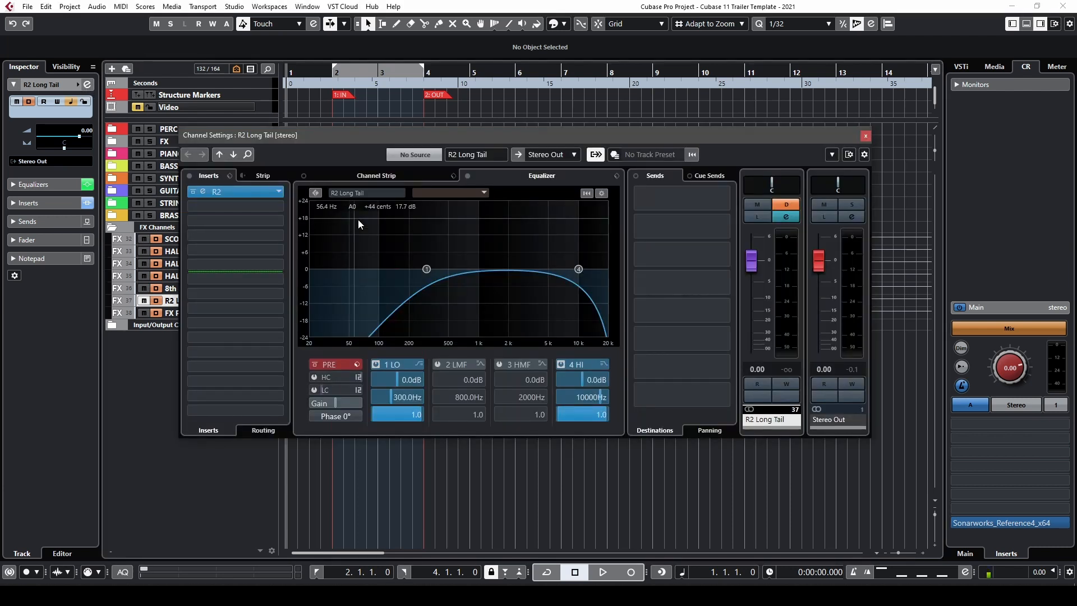
{"action": "left_click", "coordinate": [204, 192]}
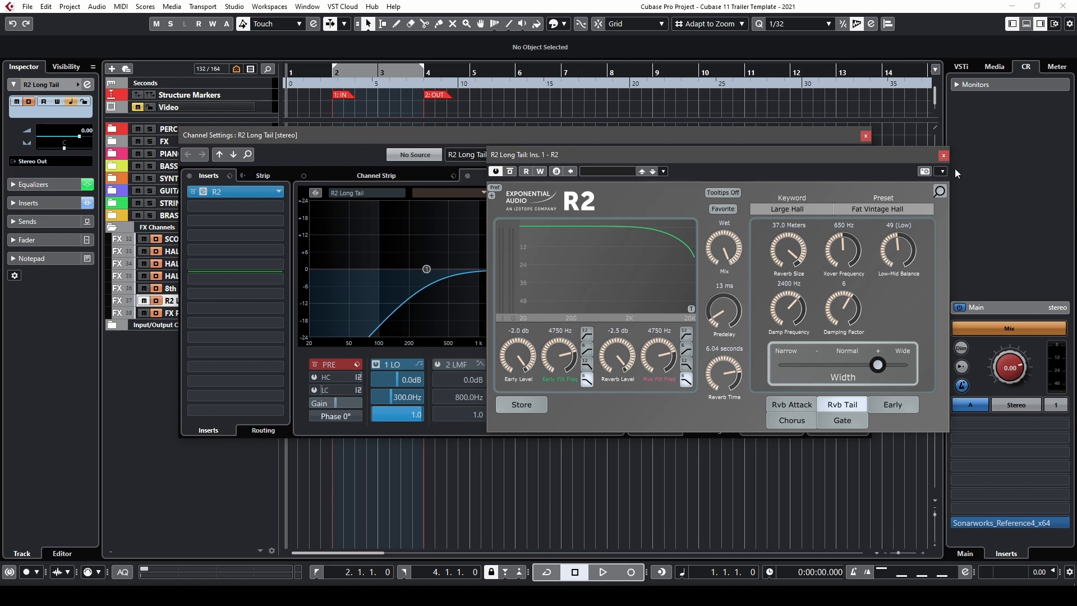
{"action": "left_click", "coordinate": [944, 155]}
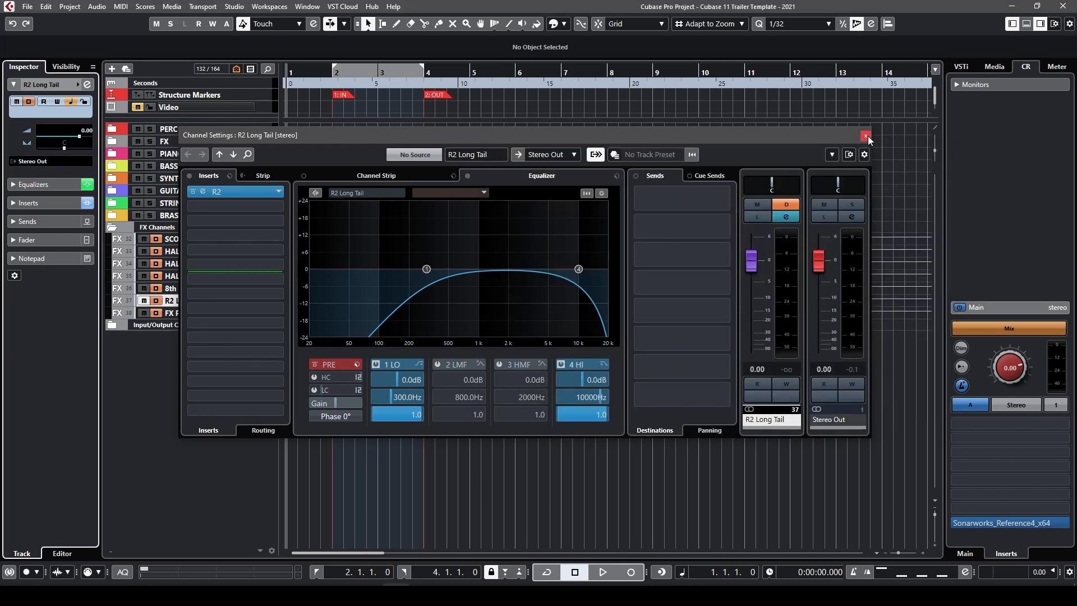
{"action": "left_click", "coordinate": [866, 136]}
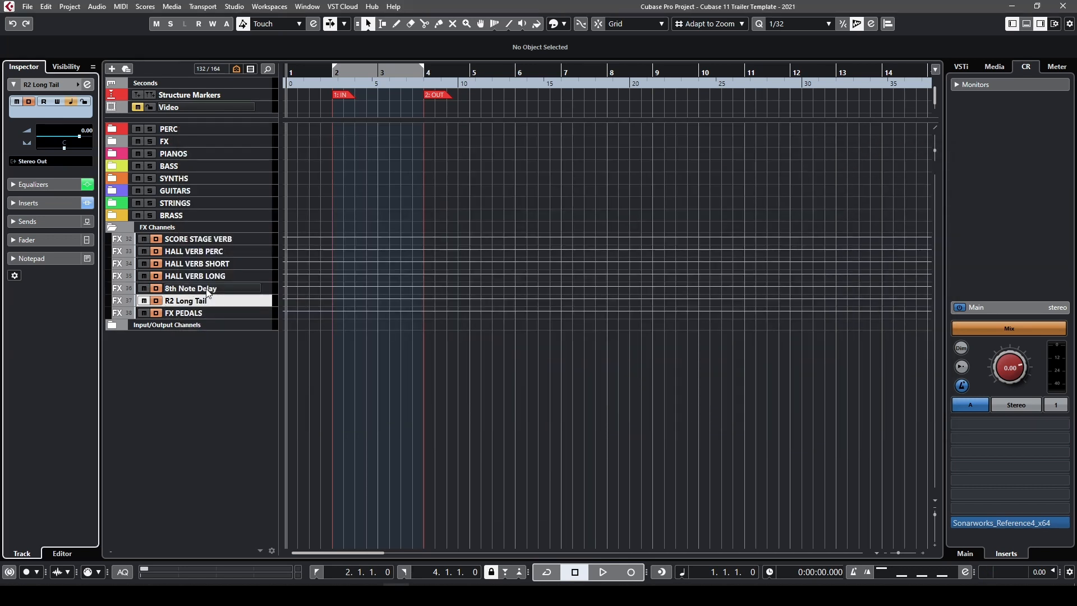
Select the FX PEDALS channel, and view the MixConsole in its INPUTS configuration
{"action": "left_click", "coordinate": [200, 313]}
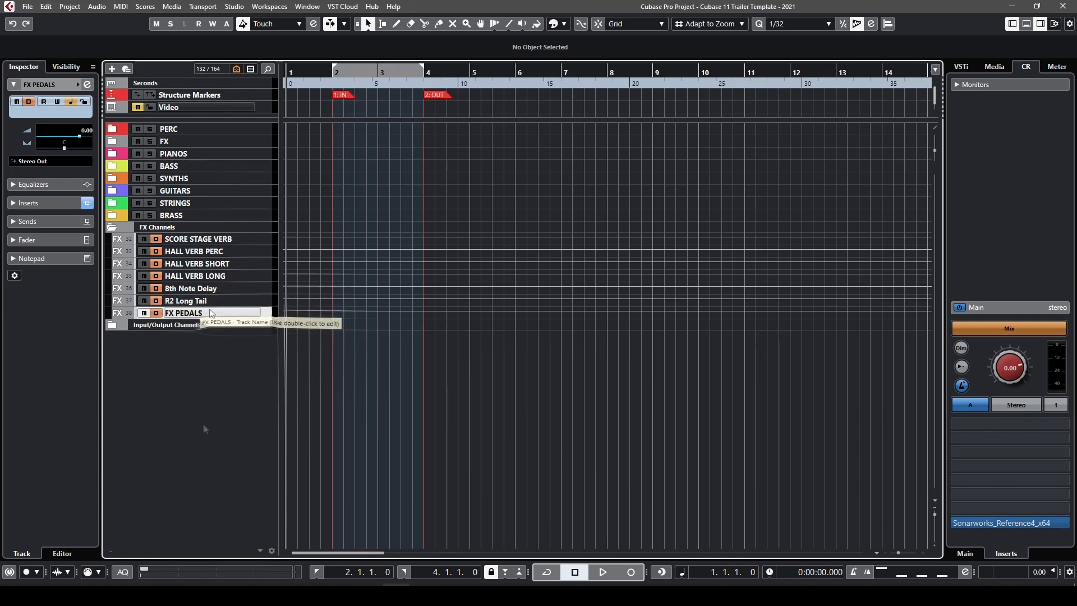
{"action": "key", "text": "F3"}
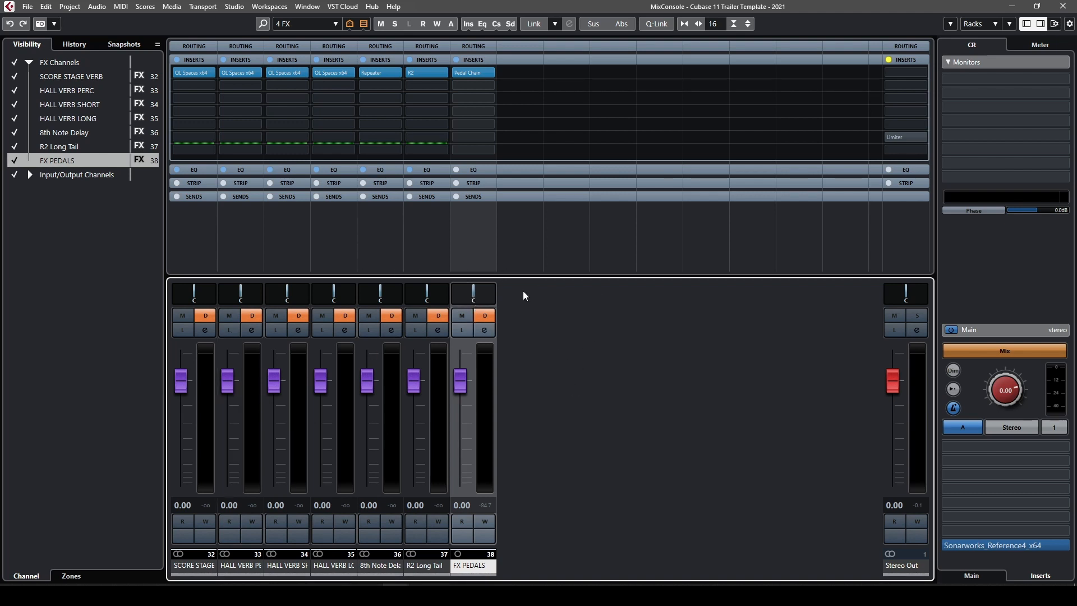
{"action": "left_click", "coordinate": [316, 27]}
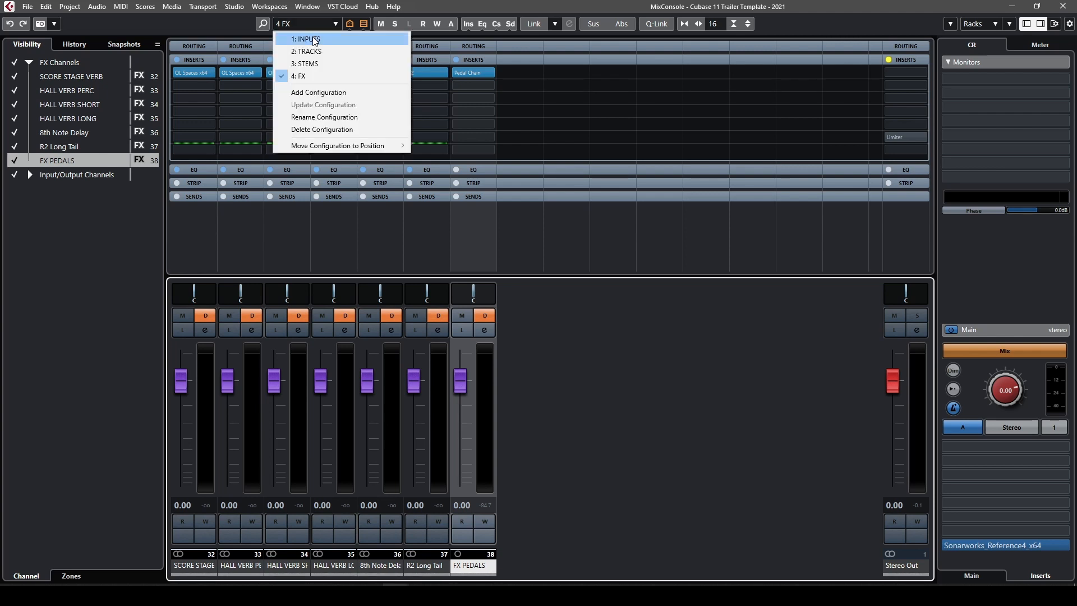
{"action": "left_click", "coordinate": [309, 40]}
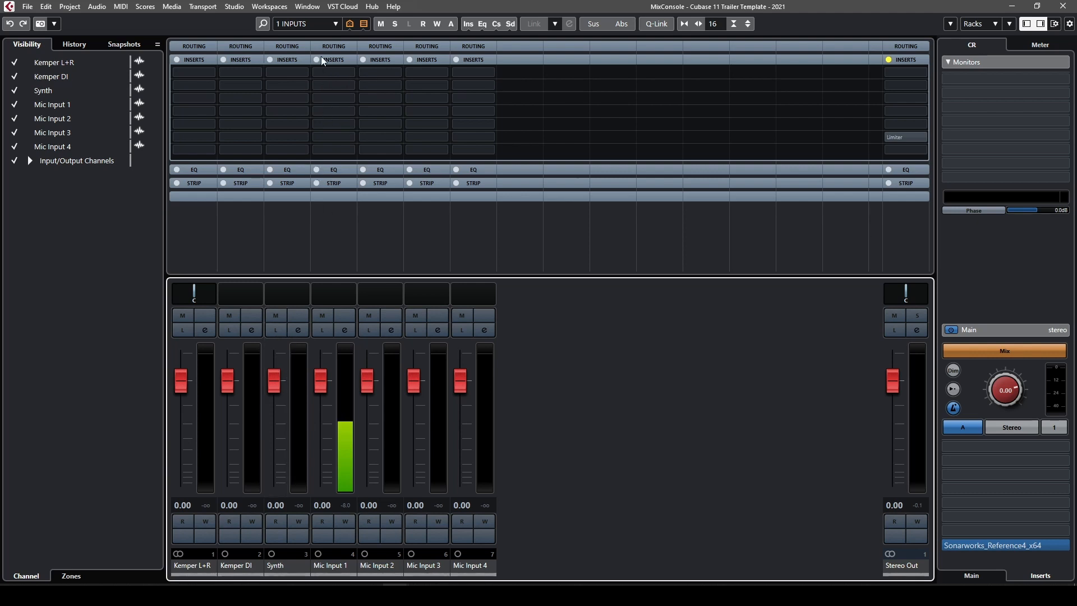
View the TRACKS and STEMS configurations in the MixConsole, and return to the FX configuration
{"action": "left_click", "coordinate": [309, 26]}
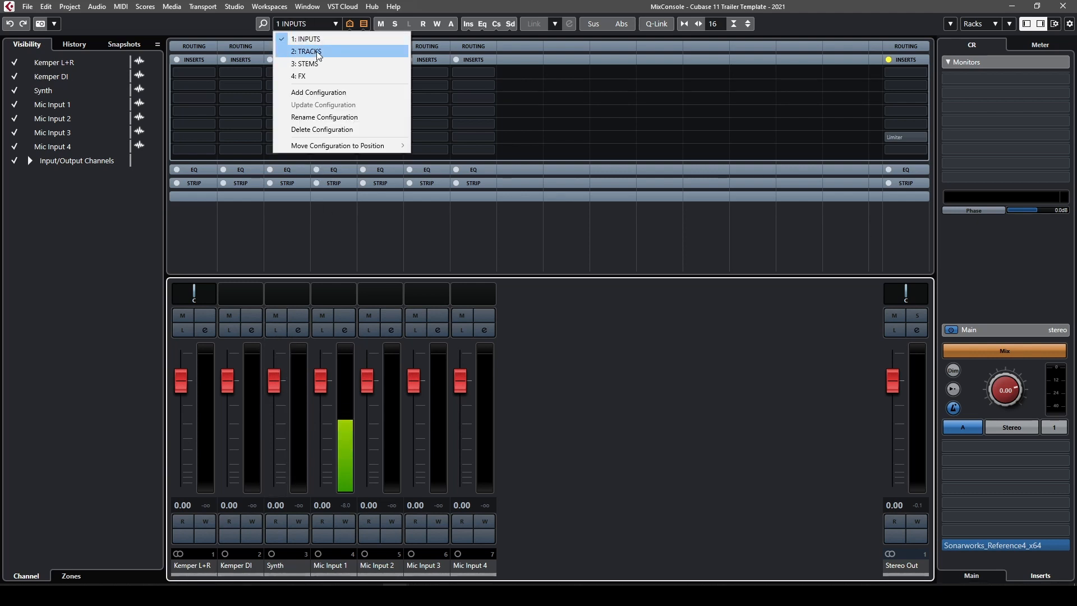
{"action": "left_click", "coordinate": [318, 54]}
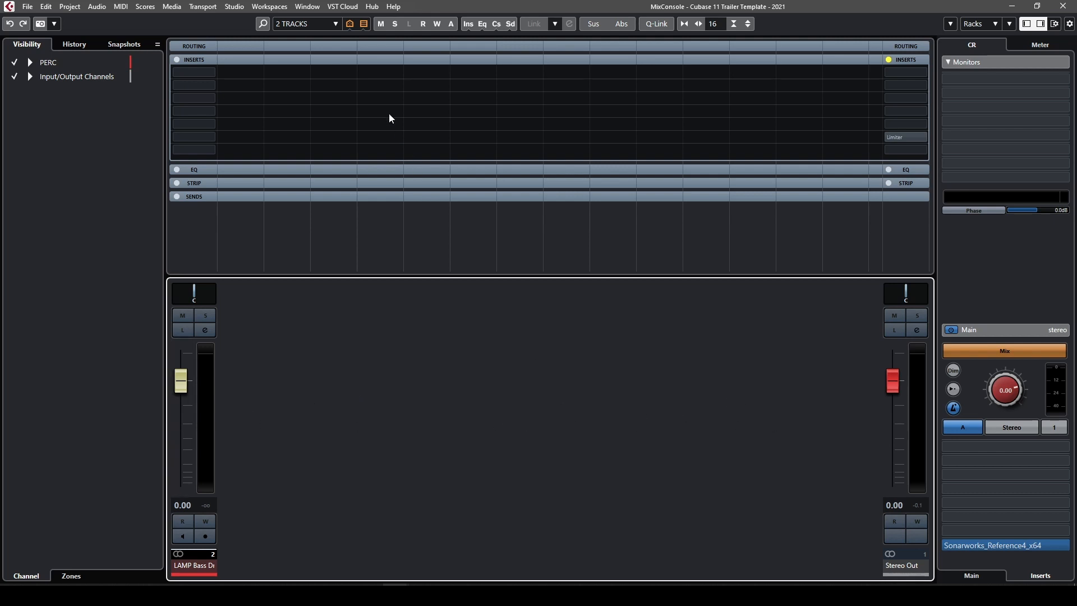
{"action": "left_click", "coordinate": [325, 29]}
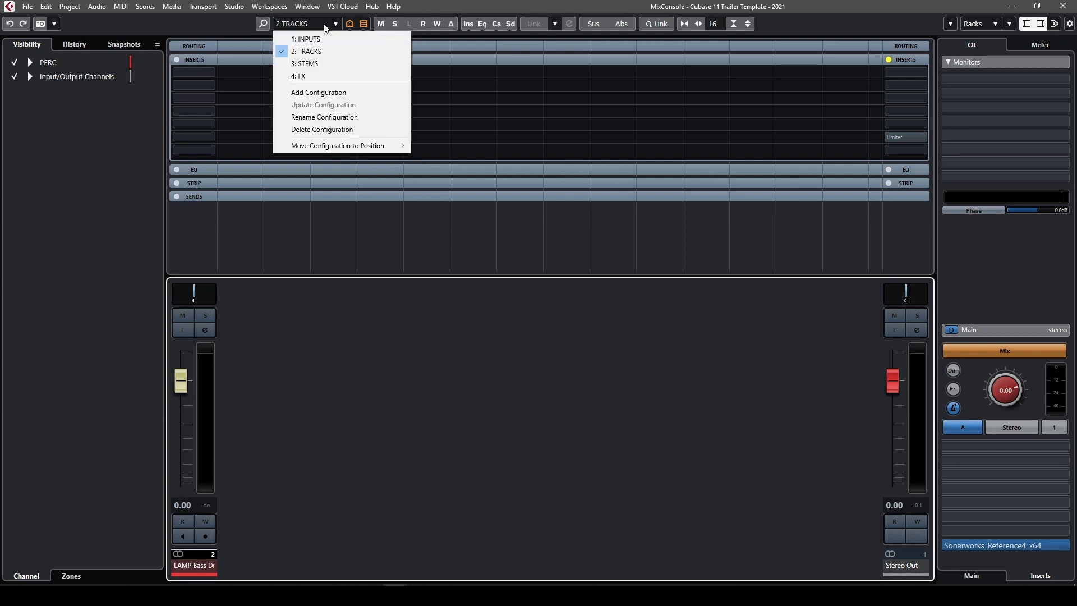
{"action": "left_click", "coordinate": [324, 60]}
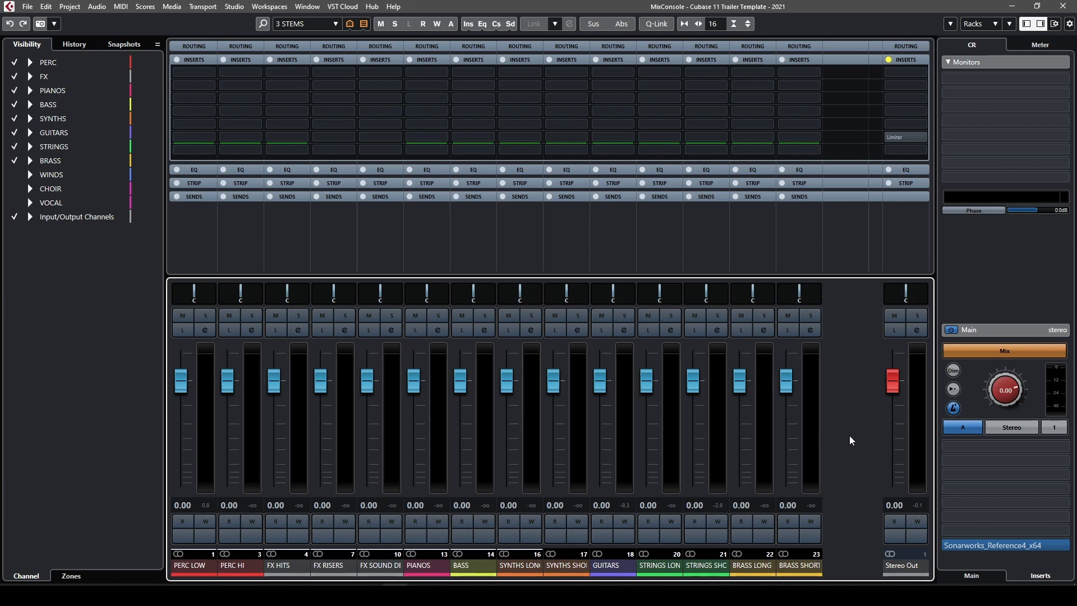
{"action": "left_click", "coordinate": [305, 23]}
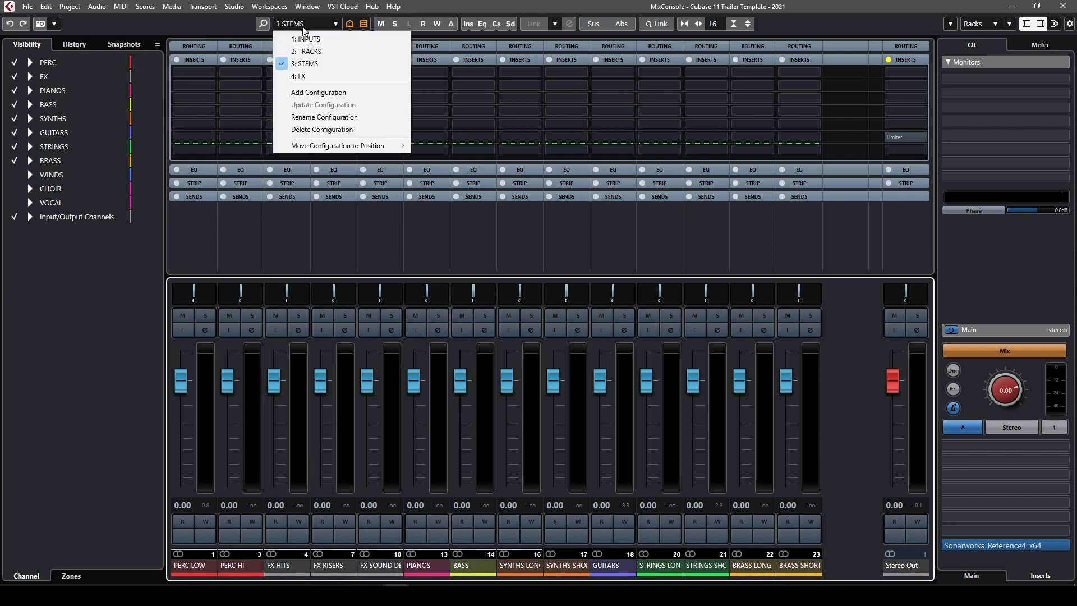
{"action": "left_click", "coordinate": [308, 74]}
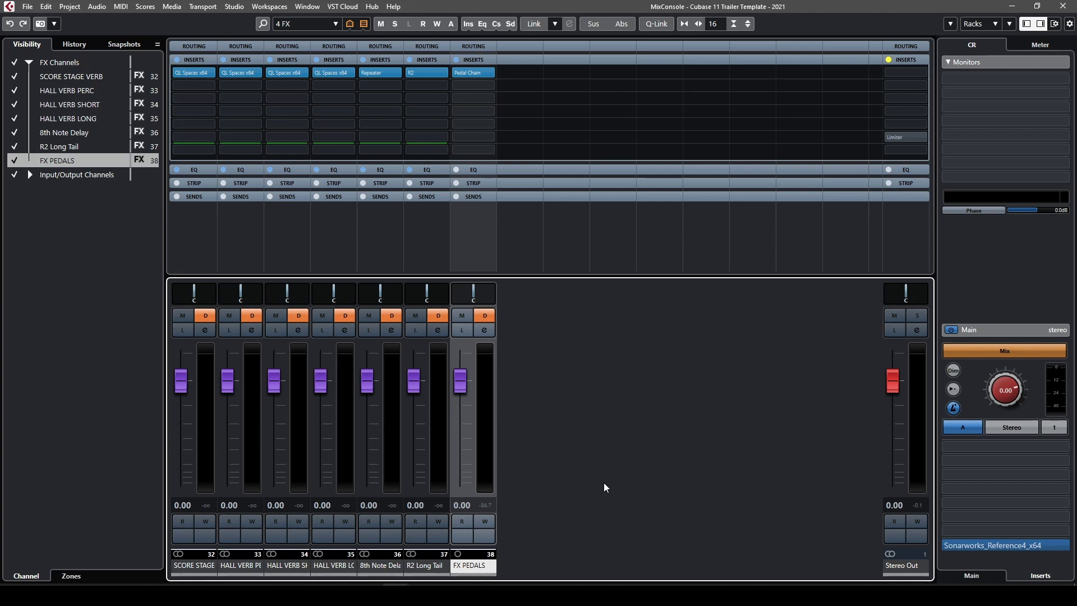
Activate the Limiter insert on the Stereo Out channel, review its settings and close the plug-in
{"action": "left_click", "coordinate": [891, 137]}
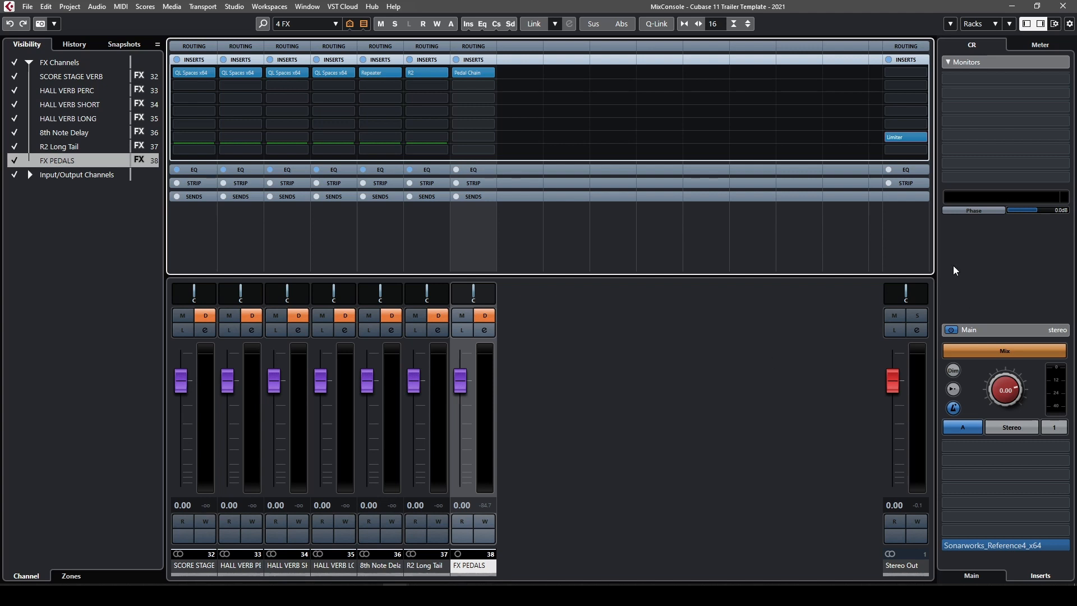
{"action": "left_click", "coordinate": [906, 137]}
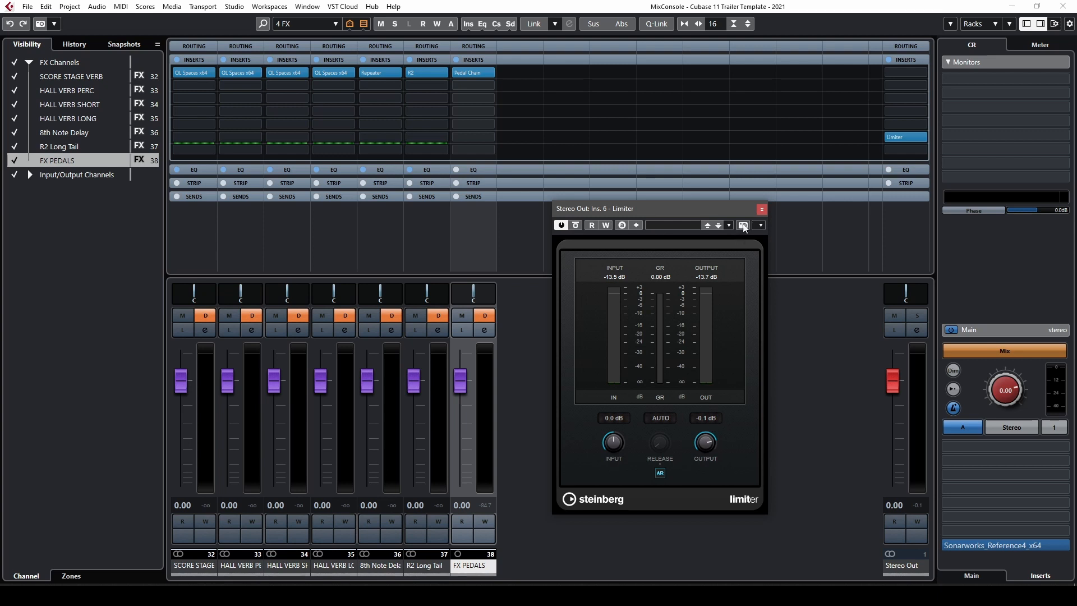
{"action": "left_click", "coordinate": [762, 209]}
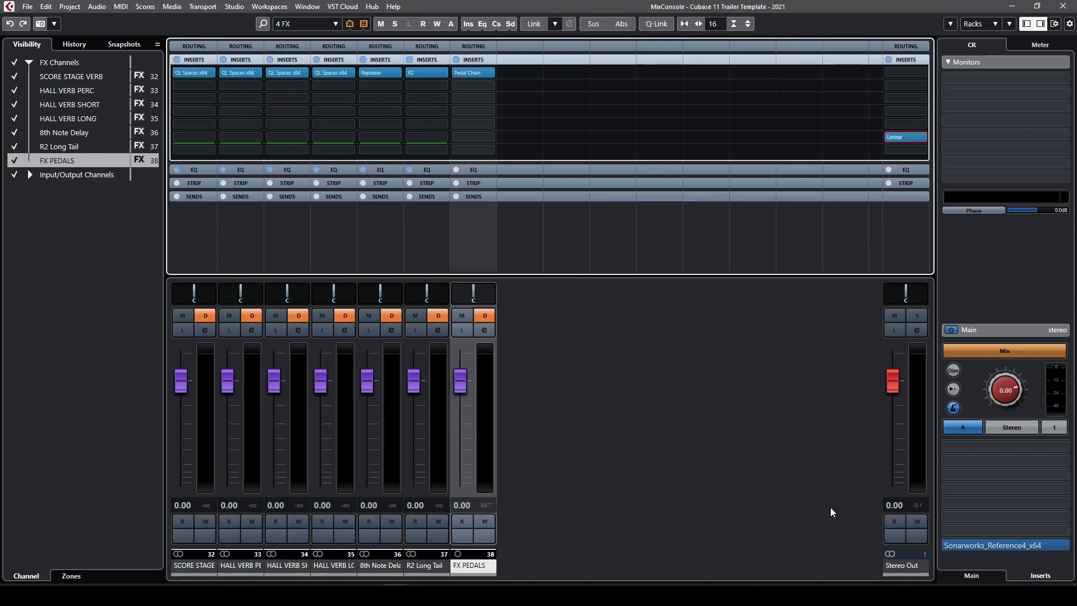
Review the Control Room's Sonarworks Reference 4 insert with its speaker and headphone modes, and return to the project window
{"action": "left_click", "coordinate": [963, 546]}
{"action": "left_click_drag", "start_coordinate": [665, 113], "coordinate": [460, 125]}
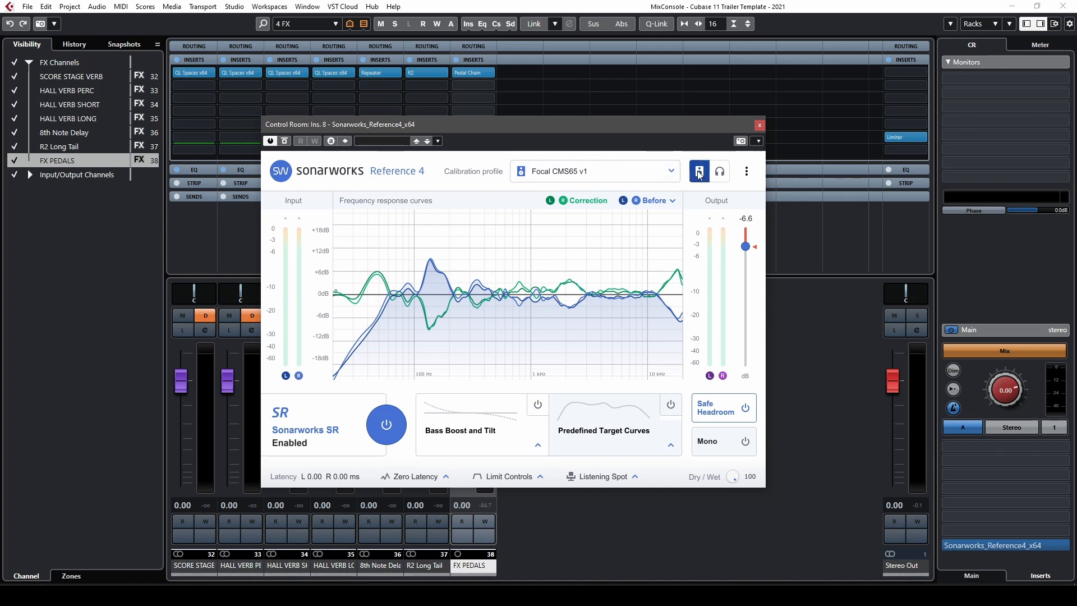
{"action": "left_click", "coordinate": [719, 172]}
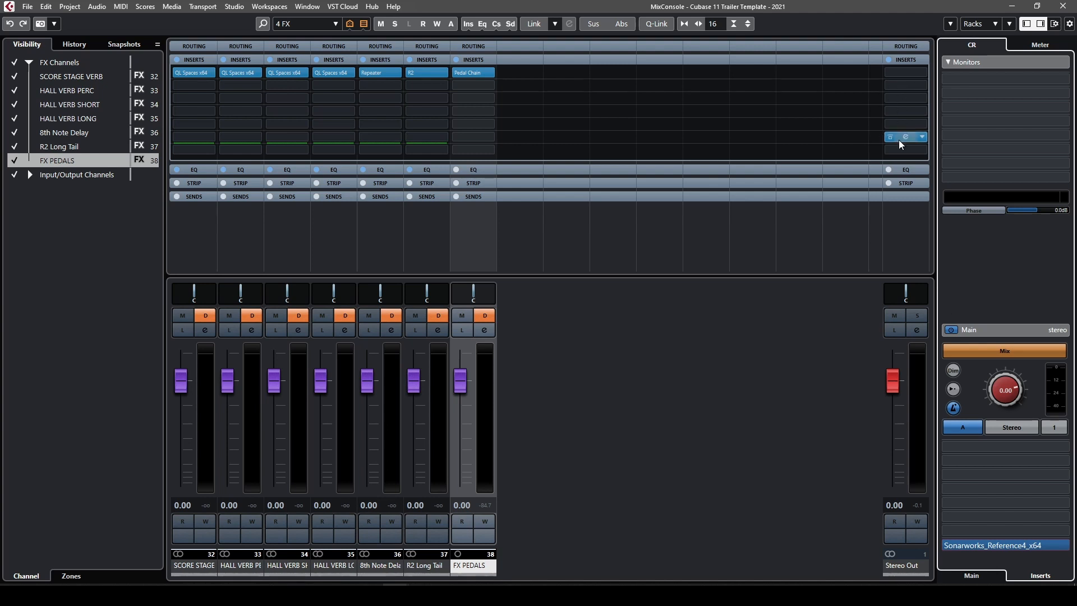
{"action": "key", "text": "F3"}
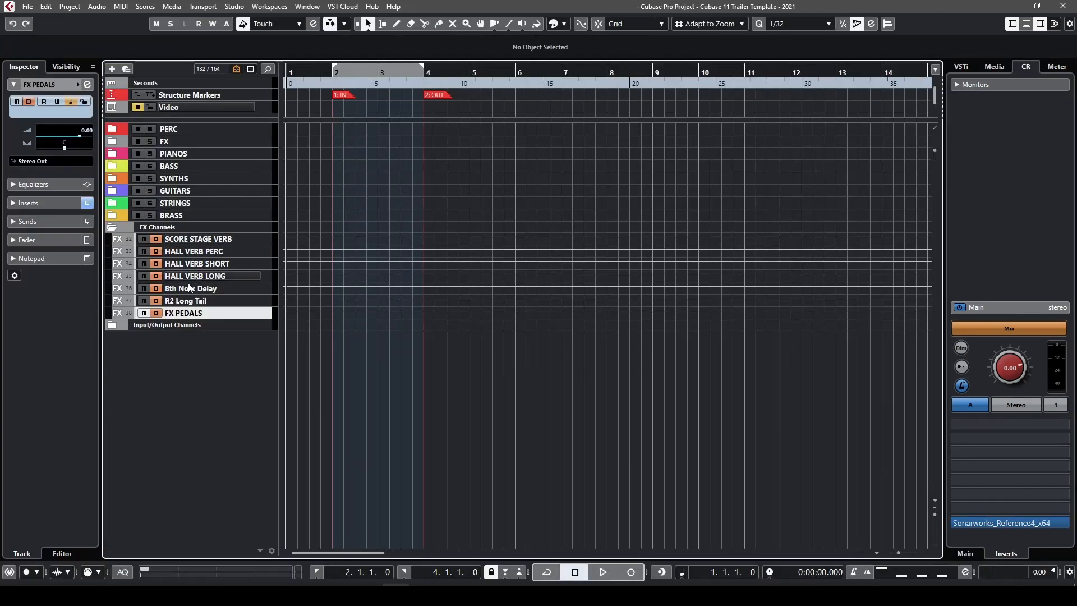
Expand the PERC folder, inspect the disabled WMM Kick and Cerberus Toms tracks, and review the LAMP Bass Drum channel settings
{"action": "left_click", "coordinate": [112, 131]}
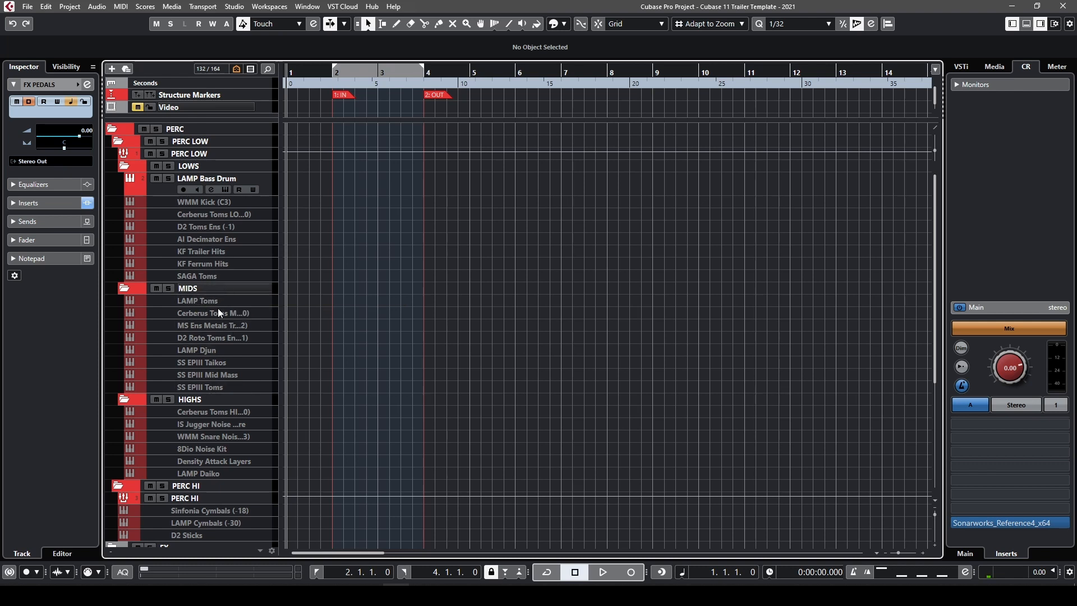
{"action": "right_click", "coordinate": [221, 203]}
{"action": "left_click", "coordinate": [571, 295]}
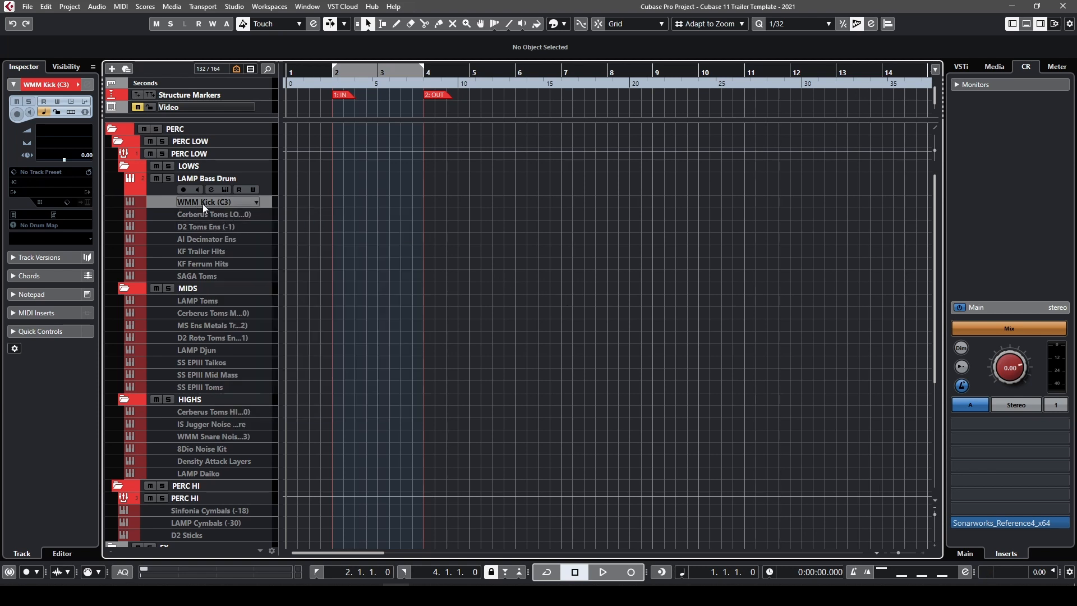
{"action": "left_click", "coordinate": [214, 217]}
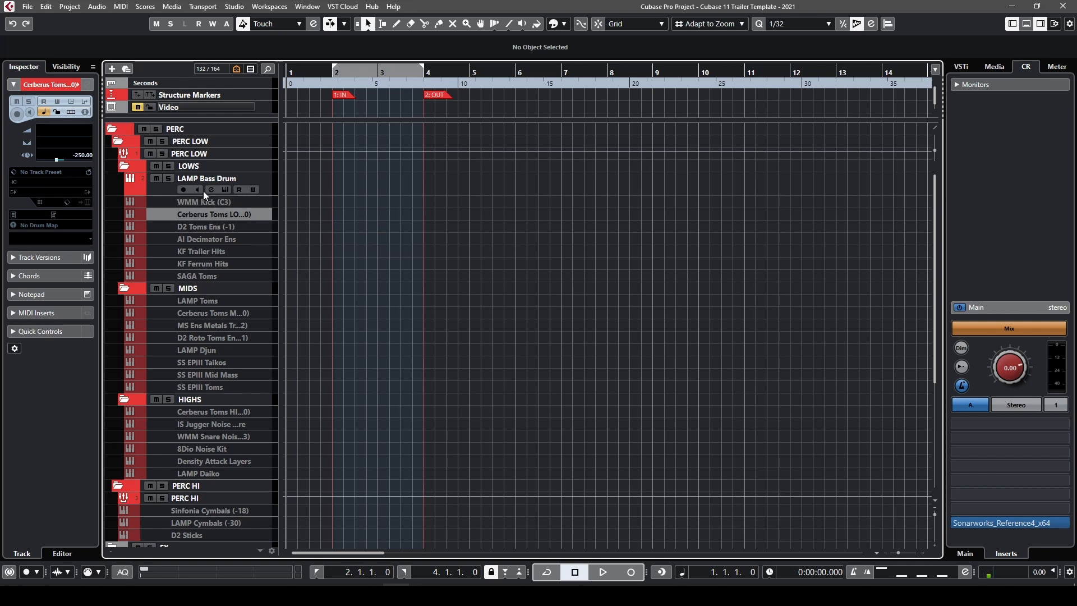
{"action": "left_click", "coordinate": [207, 192]}
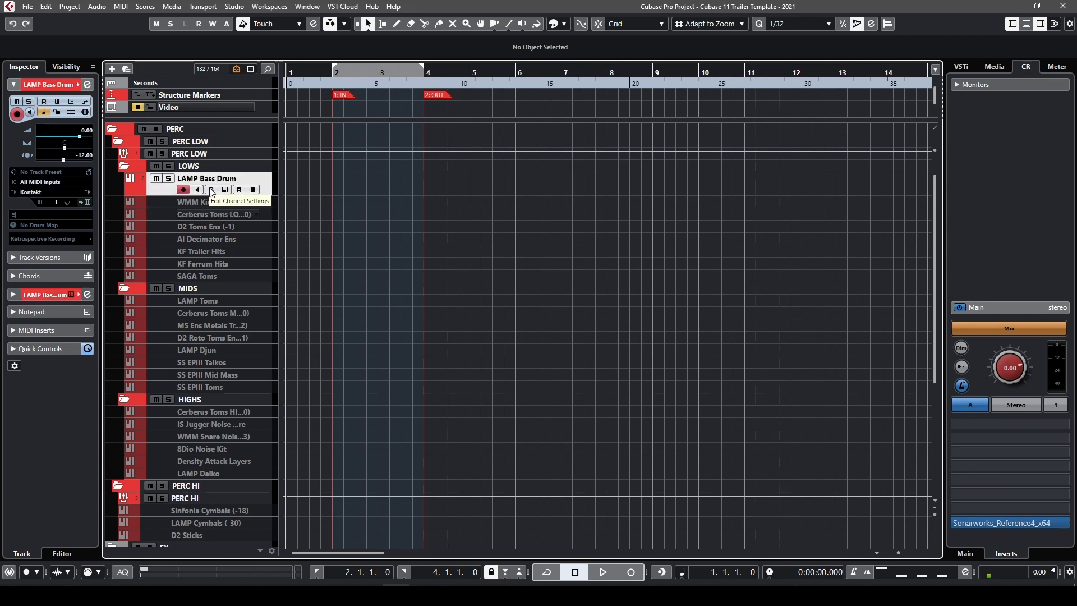
{"action": "left_click", "coordinate": [210, 190]}
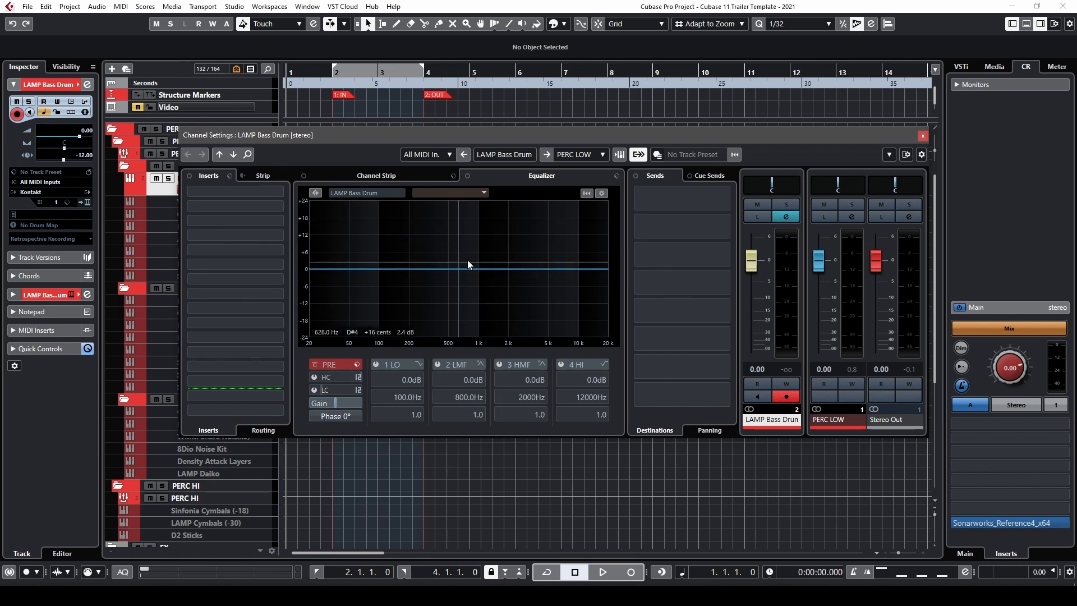
{"action": "left_click", "coordinate": [923, 135]}
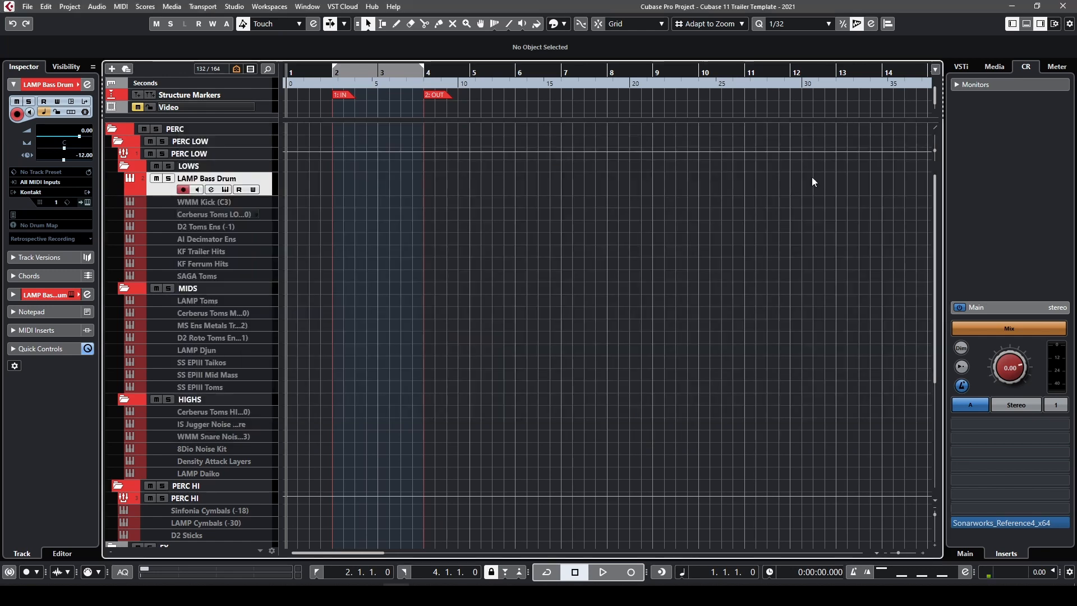
Open the Export Audio Mixdown dialog, view the Single channel selection, and set it back to Multiple
{"action": "scroll", "coordinate": [521, 267], "scroll_direction": "down", "scroll_amount": 5}
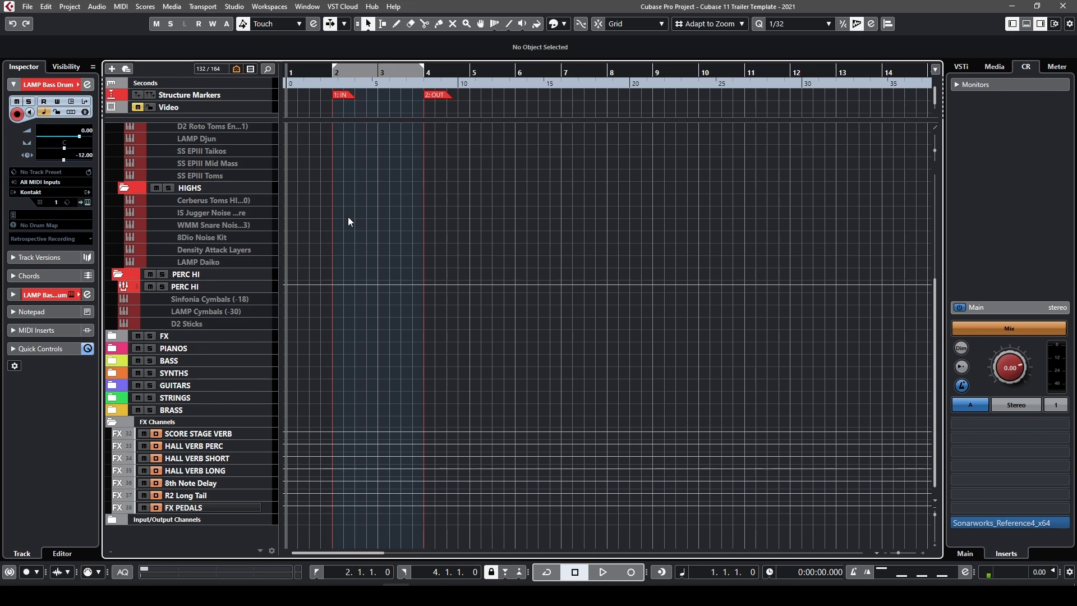
{"action": "key", "text": "ctrl+shift+e"}
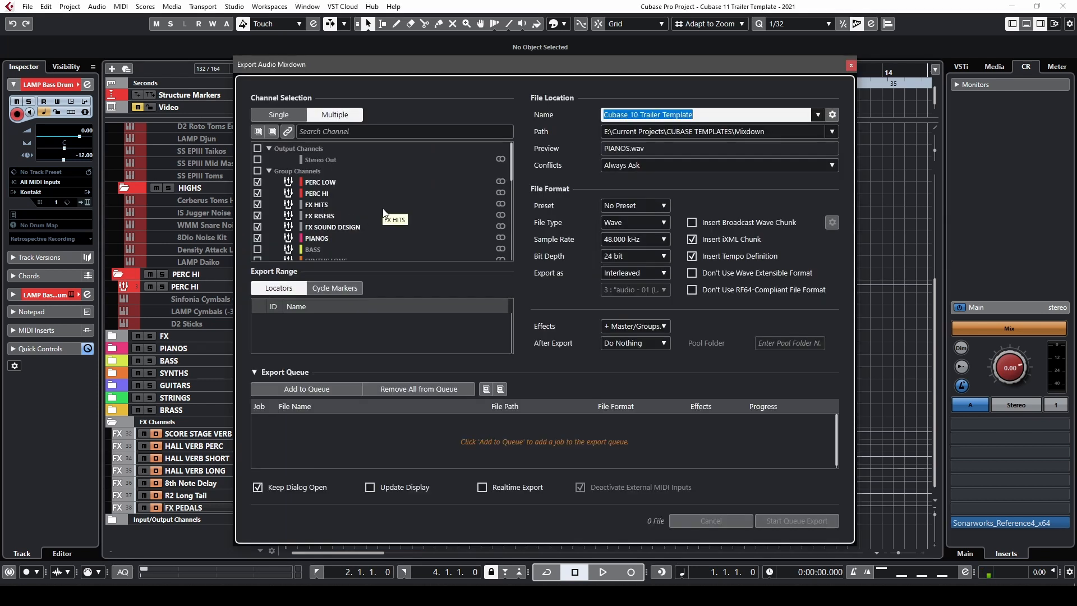
{"action": "left_click", "coordinate": [279, 114]}
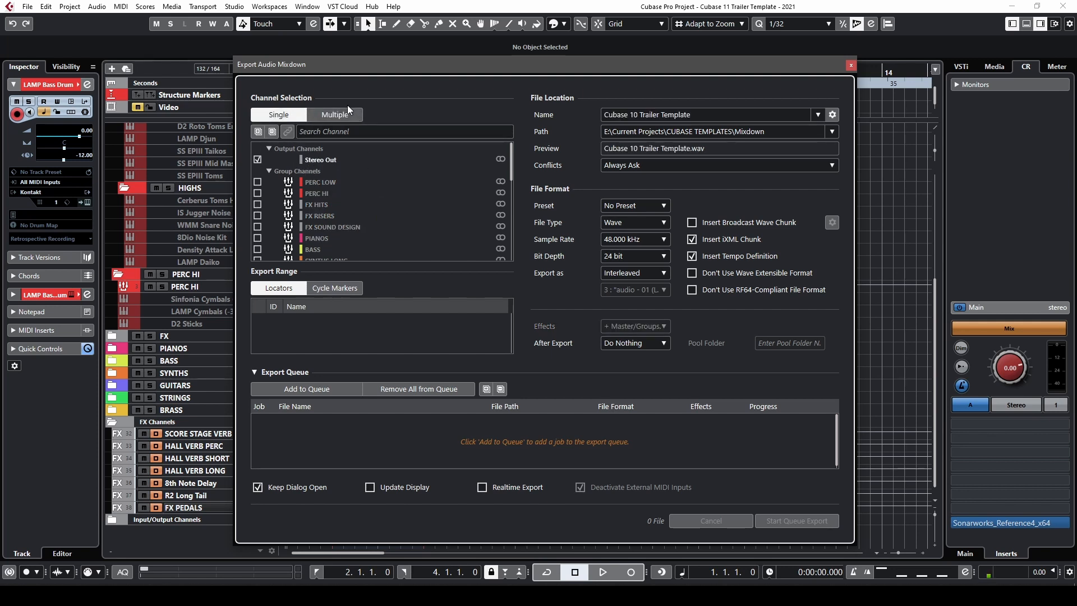
{"action": "left_click", "coordinate": [332, 115]}
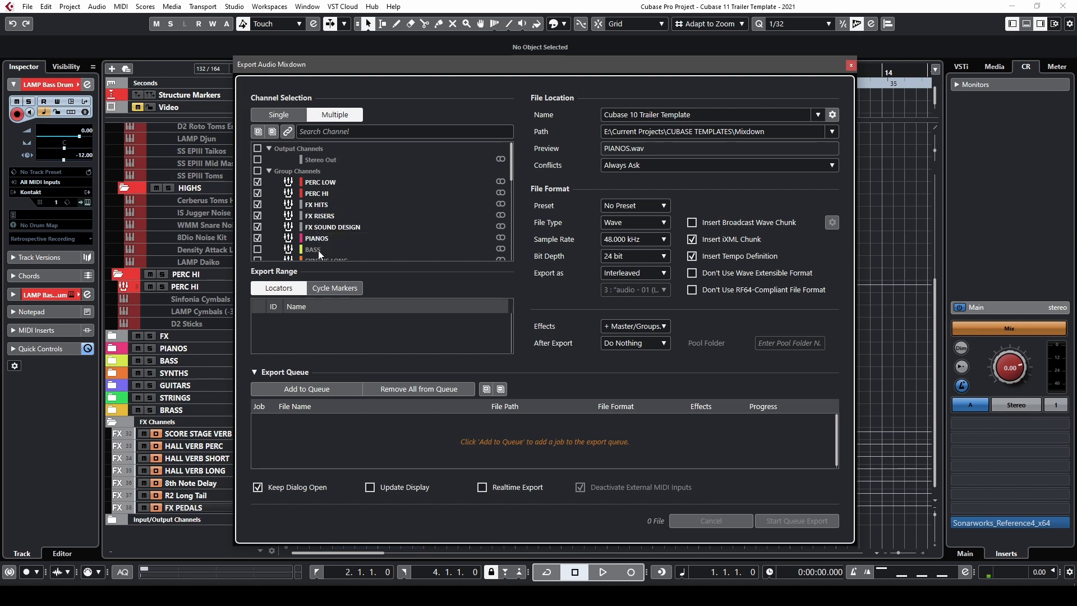
Include the BASS, SYNTHS LONG, SYNTHS SHORT and GUITARS group channels in the export
{"action": "scroll", "coordinate": [290, 237], "scroll_direction": "down", "scroll_amount": 1}
{"action": "left_click", "coordinate": [256, 225]}
{"action": "left_click", "coordinate": [257, 237]}
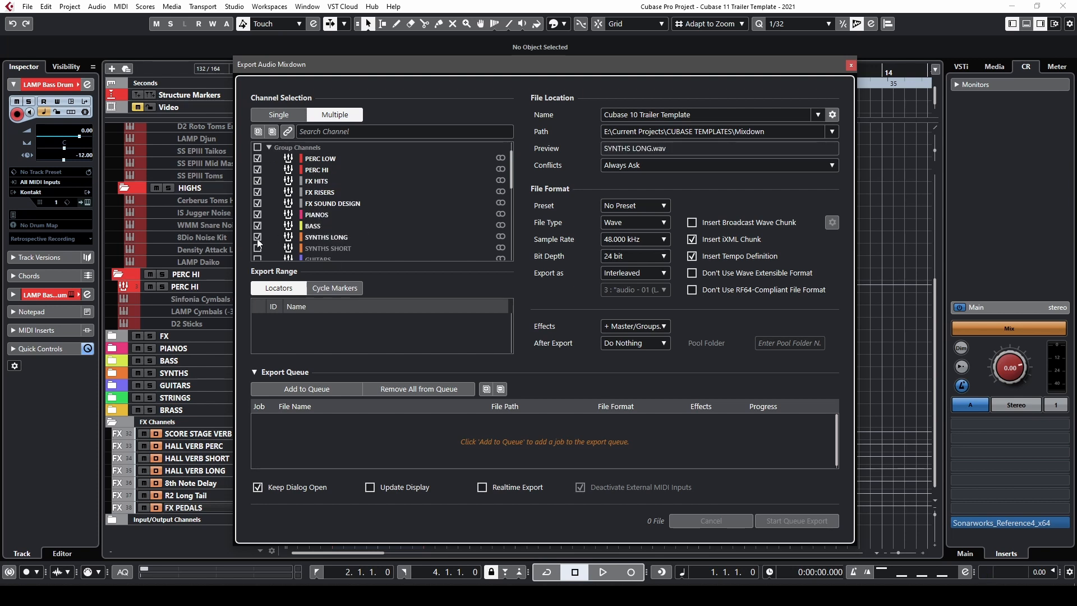
{"action": "left_click", "coordinate": [257, 249]}
{"action": "left_click", "coordinate": [258, 258]}
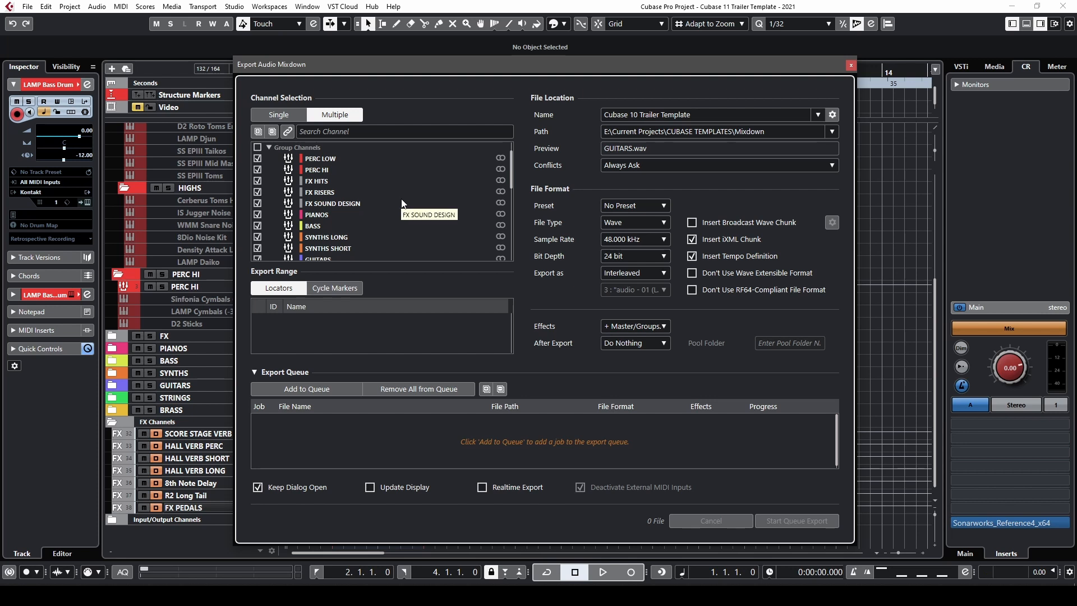
Review the export effects options, choose + Master/Groups/Sends (CSPM), and view the remaining group channels in the list
{"action": "left_click", "coordinate": [640, 324]}
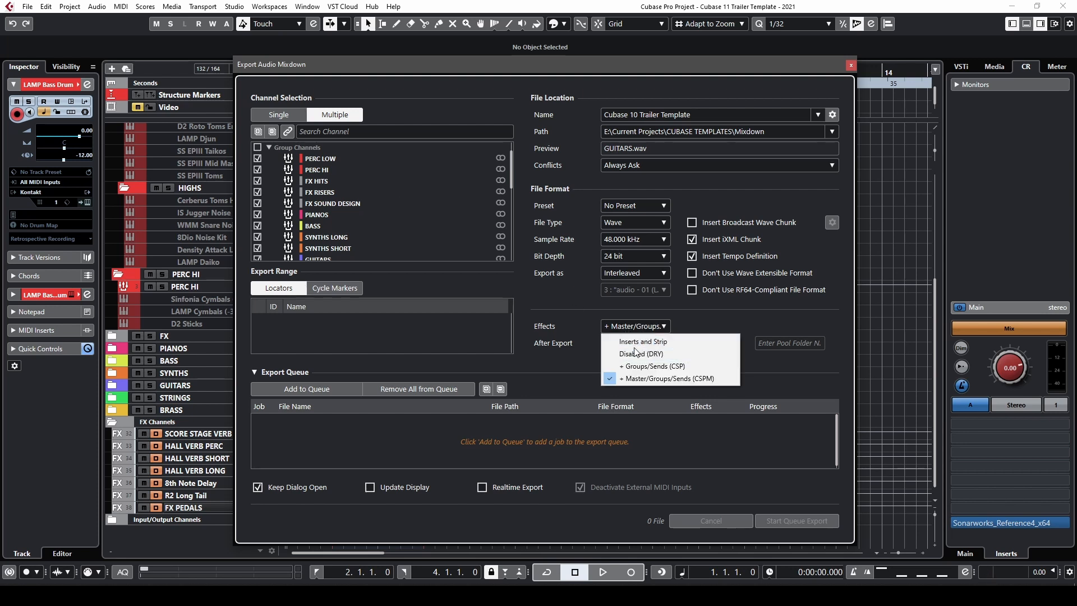
{"action": "left_click", "coordinate": [644, 380]}
{"action": "scroll", "coordinate": [337, 203], "scroll_direction": "down", "scroll_amount": 2}
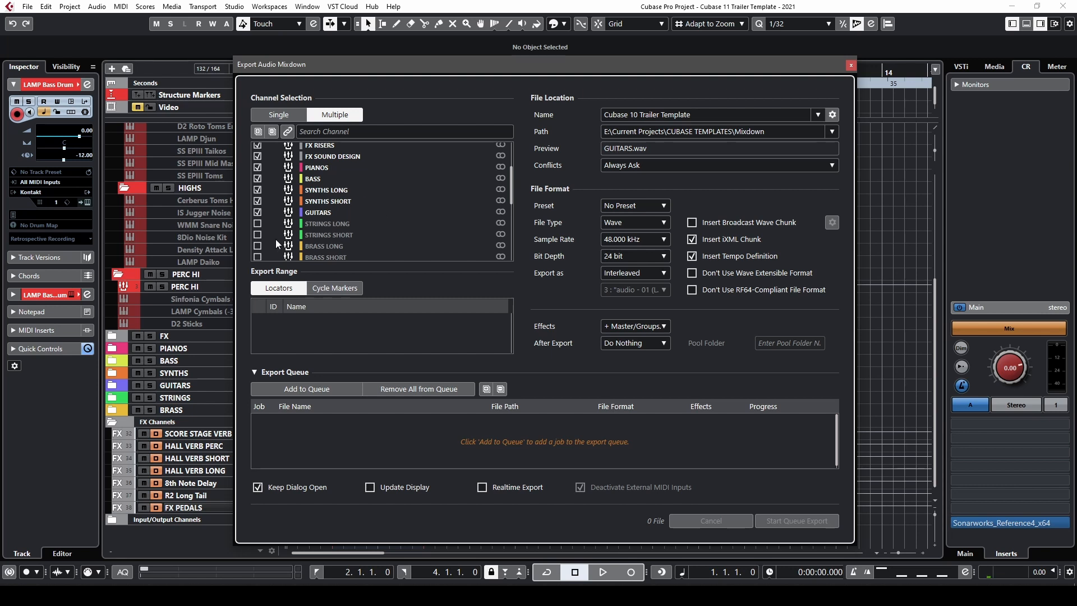
Include the STRINGS LONG, STRINGS SHORT, BRASS LONG and BRASS SHORT group channels in the export and review the rest of the channel list
{"action": "left_click_drag", "start_coordinate": [259, 222], "coordinate": [265, 255]}
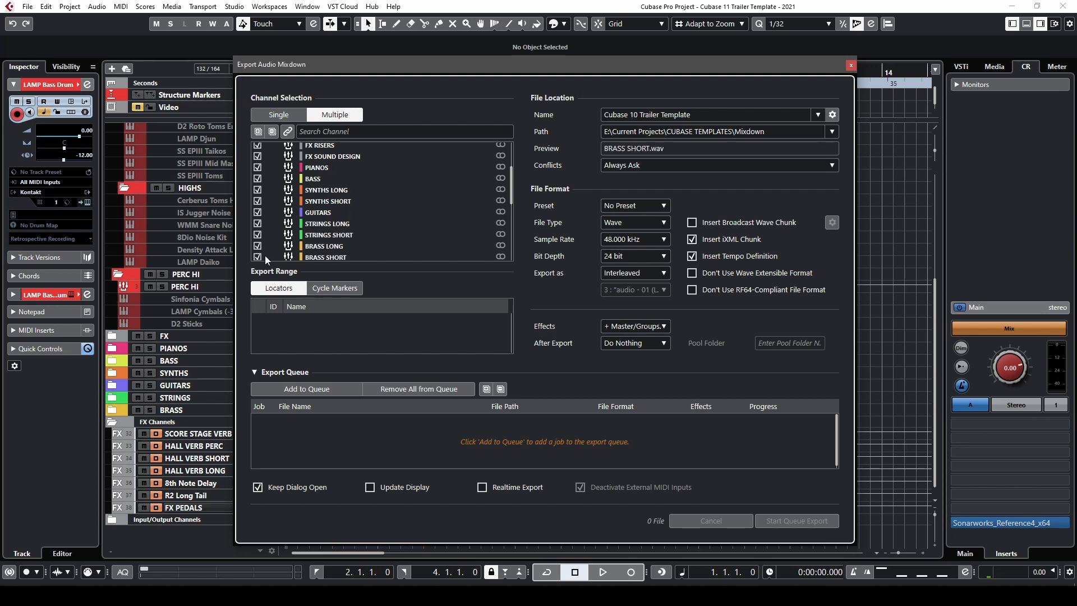
{"action": "scroll", "coordinate": [284, 222], "scroll_direction": "down", "scroll_amount": 2}
{"action": "scroll", "coordinate": [283, 224], "scroll_direction": "down", "scroll_amount": 1}
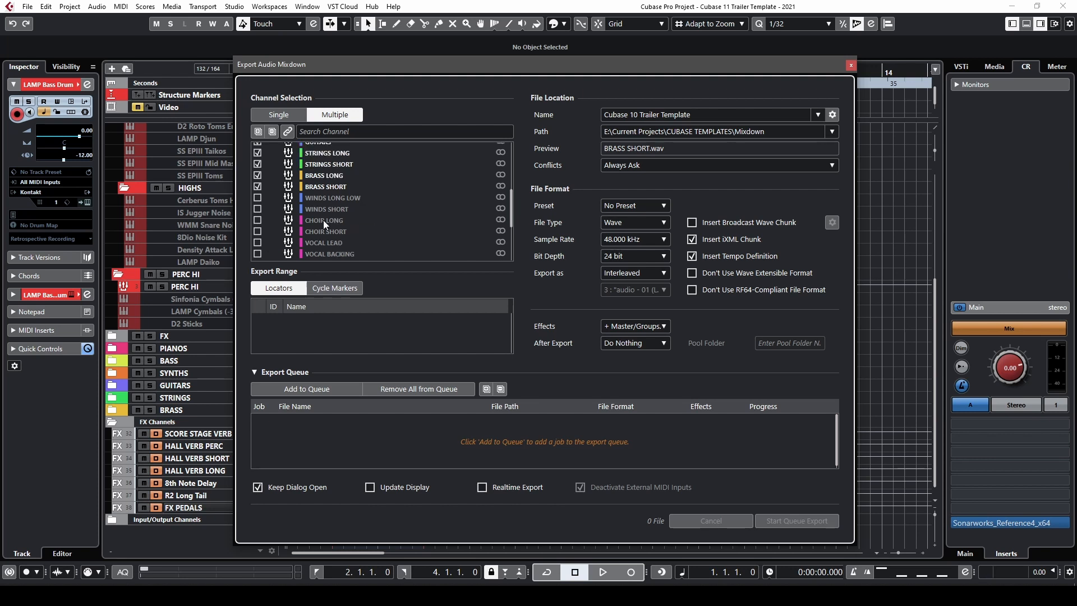
{"action": "scroll", "coordinate": [312, 230], "scroll_direction": "down", "scroll_amount": 1}
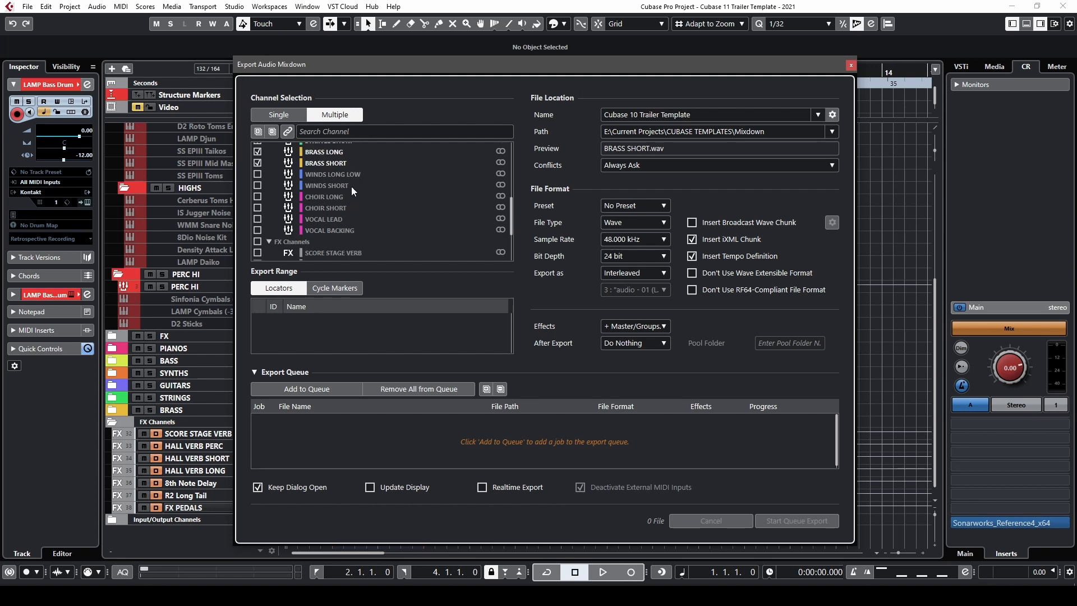
{"action": "scroll", "coordinate": [327, 205], "scroll_direction": "up", "scroll_amount": 2}
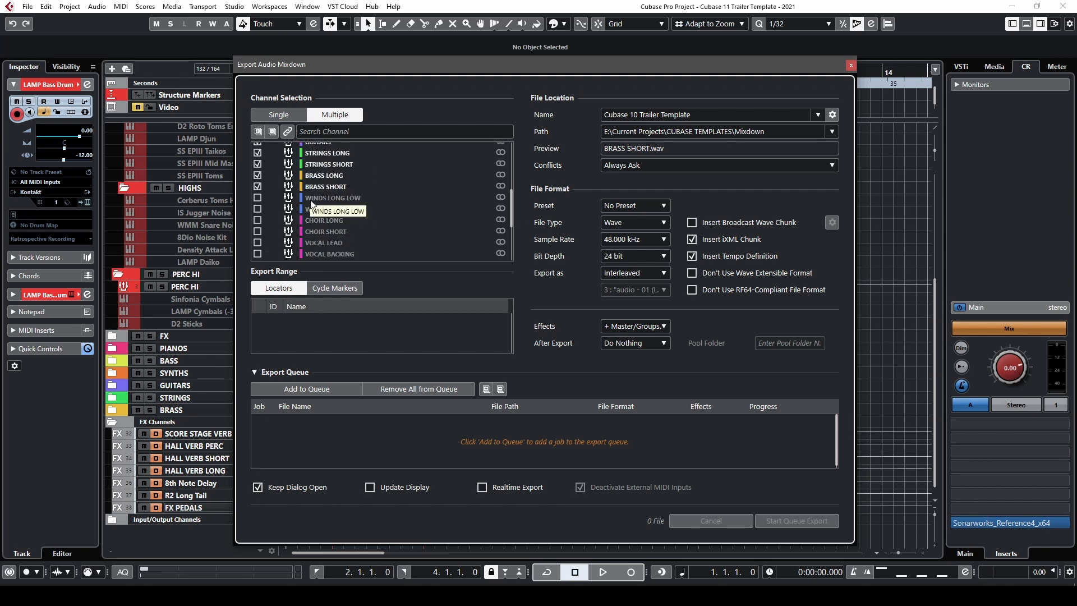
{"action": "scroll", "coordinate": [370, 195], "scroll_direction": "up", "scroll_amount": 4}
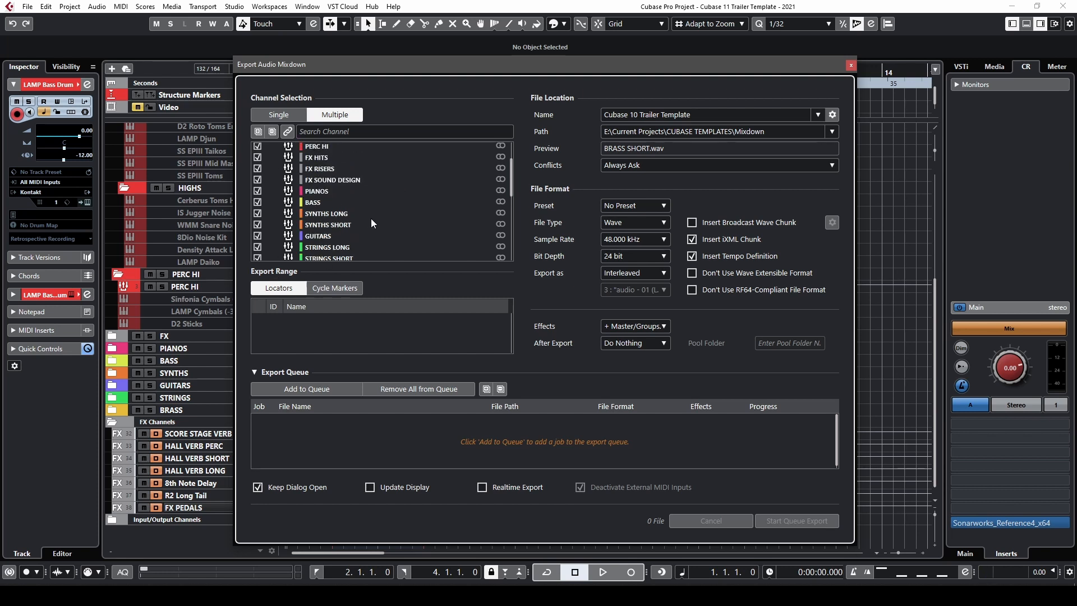
{"action": "scroll", "coordinate": [373, 205], "scroll_direction": "down", "scroll_amount": 2}
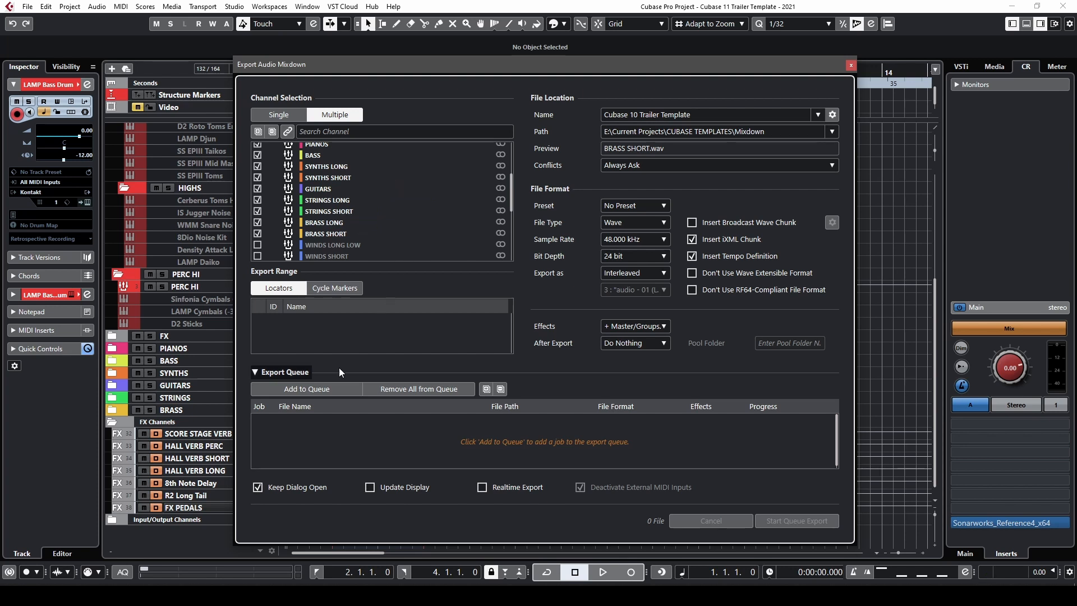
Add the selected group channels to the export queue, review the queued stem files, and close the Export Audio Mixdown dialog
{"action": "left_click", "coordinate": [297, 389]}
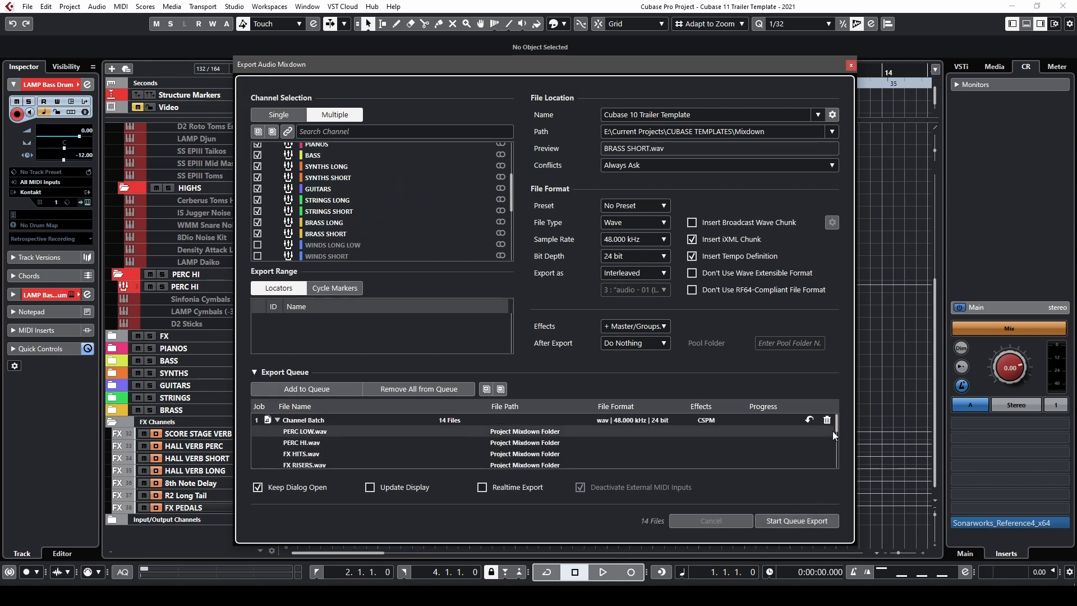
{"action": "left_click_drag", "start_coordinate": [833, 431], "coordinate": [834, 465]}
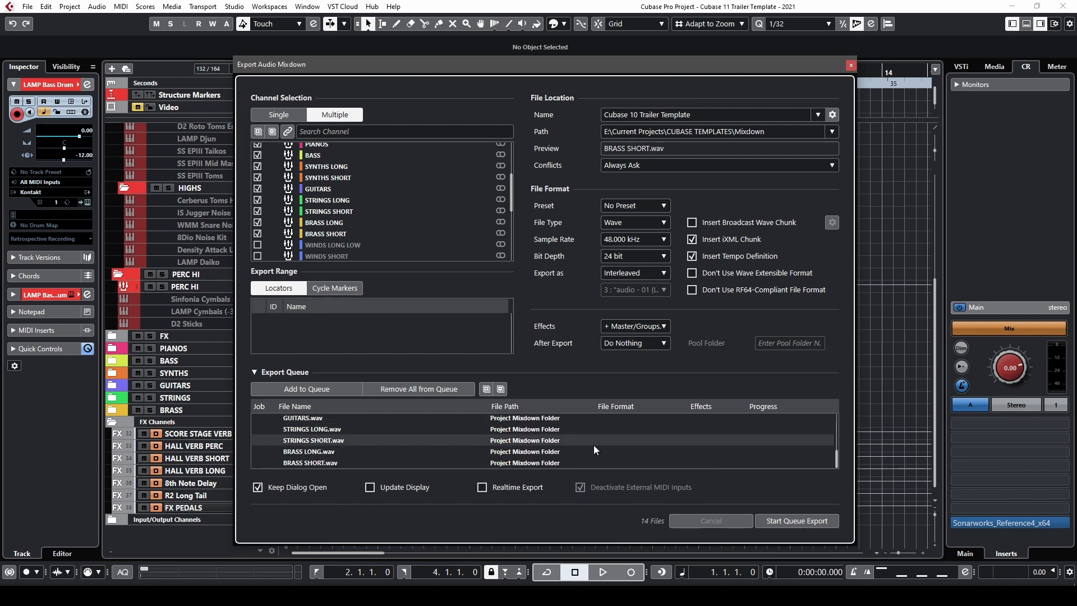
{"action": "left_click", "coordinate": [852, 65]}
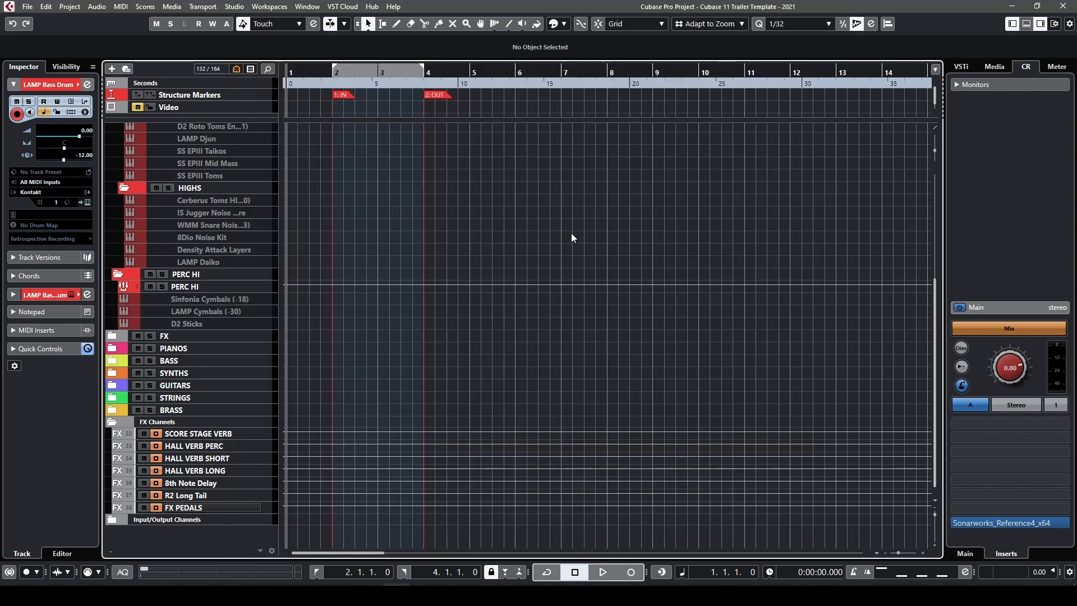